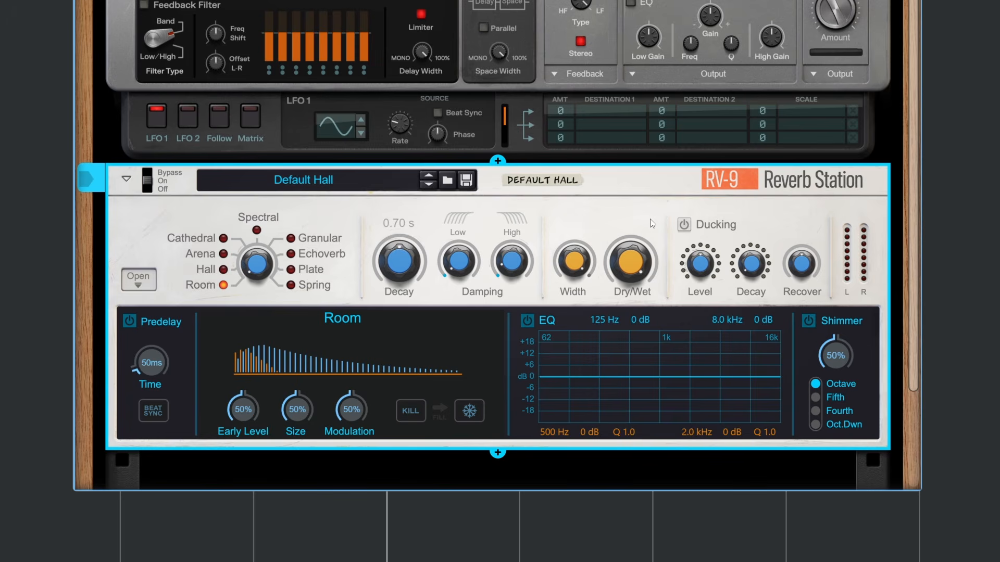
Step: Collapse the lower section of the RV-9 Reverb Station and look over its algorithm, Decay and Damping controls
click(150, 281)
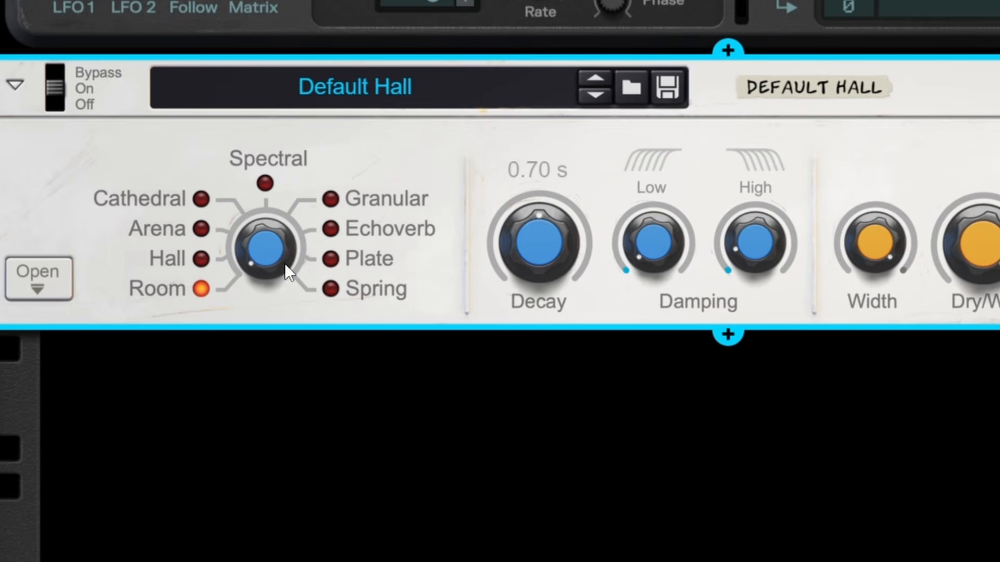
mouse_move(284, 264)
mouse_down()
mouse_move(267, 240)
mouse_move(267, 248)
mouse_move(276, 239)
mouse_move(277, 273)
mouse_up()
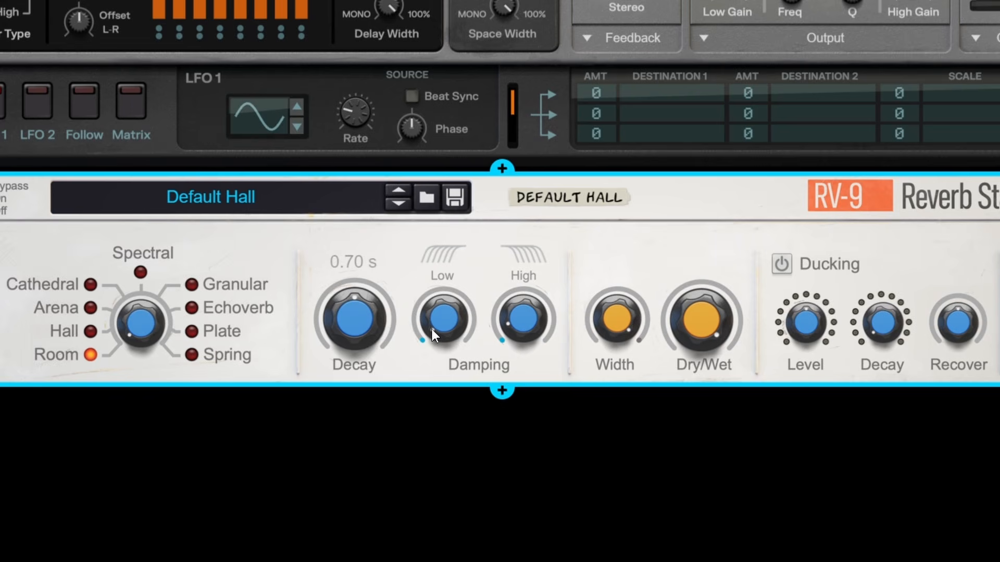
drag(451, 269, 493, 261)
drag(495, 318, 545, 340)
Step: Try the reverb's High damping and Width controls, returning both to their original settings
mouse_move(515, 329)
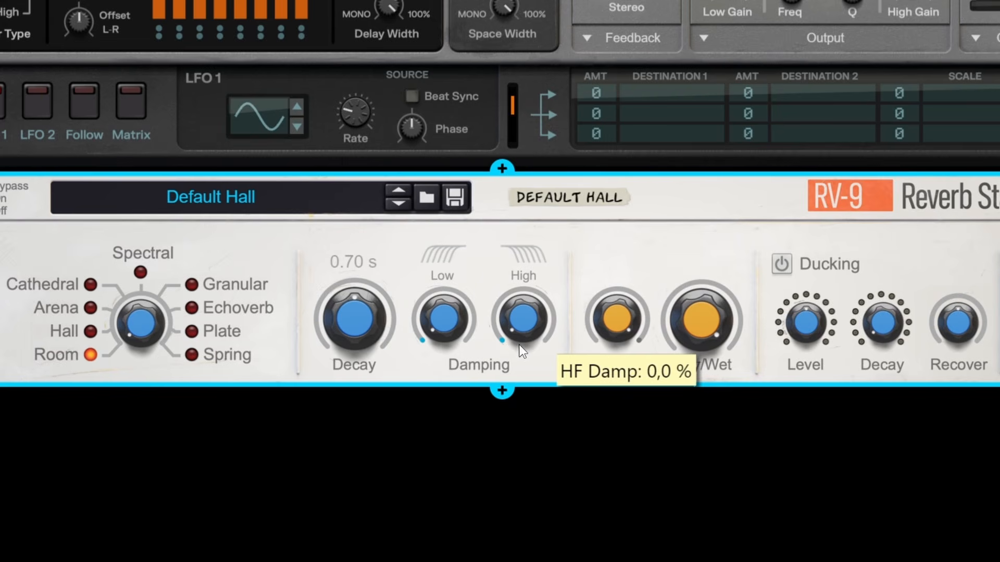
drag(522, 330, 534, 224)
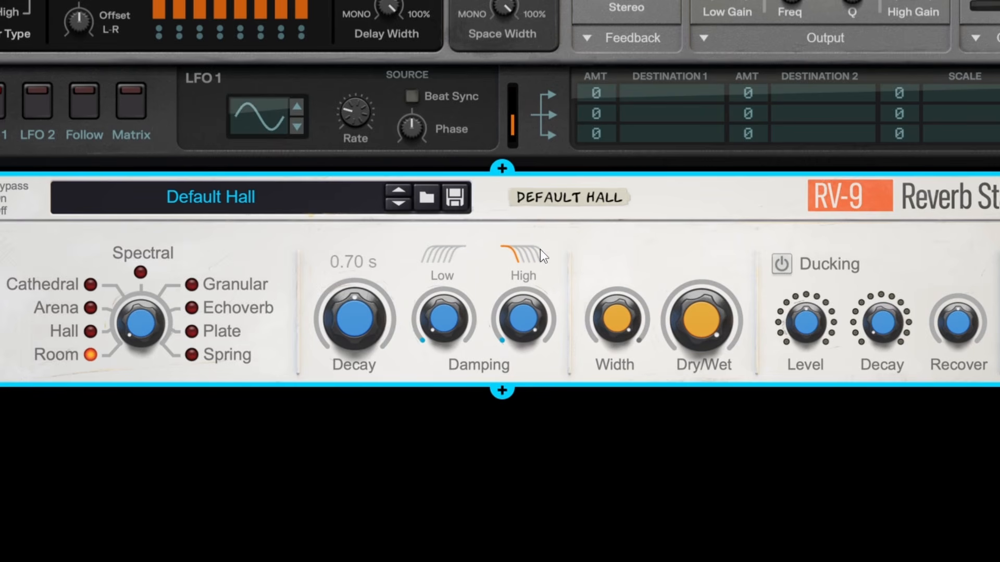
drag(514, 305, 557, 412)
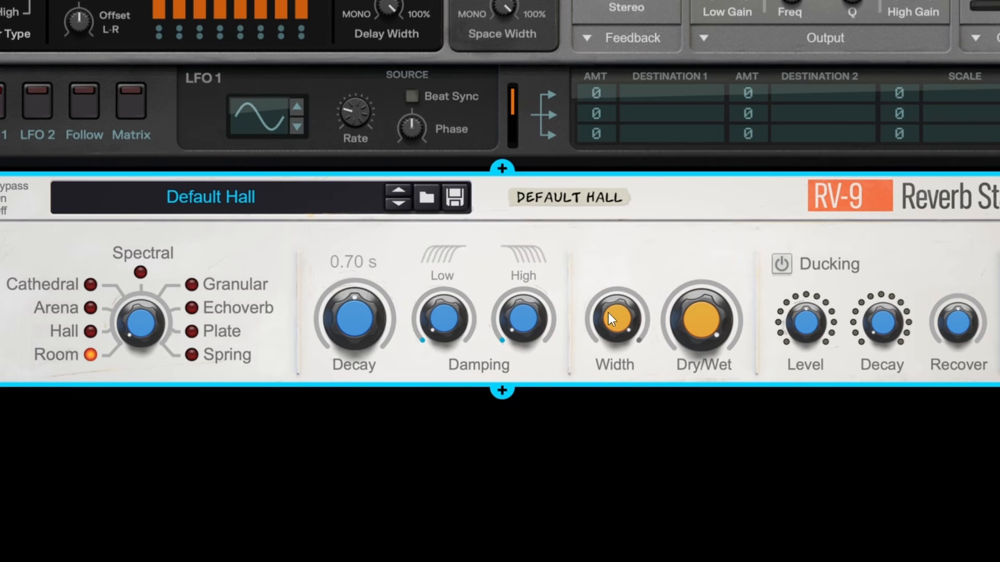
drag(609, 313, 631, 380)
drag(614, 326, 651, 203)
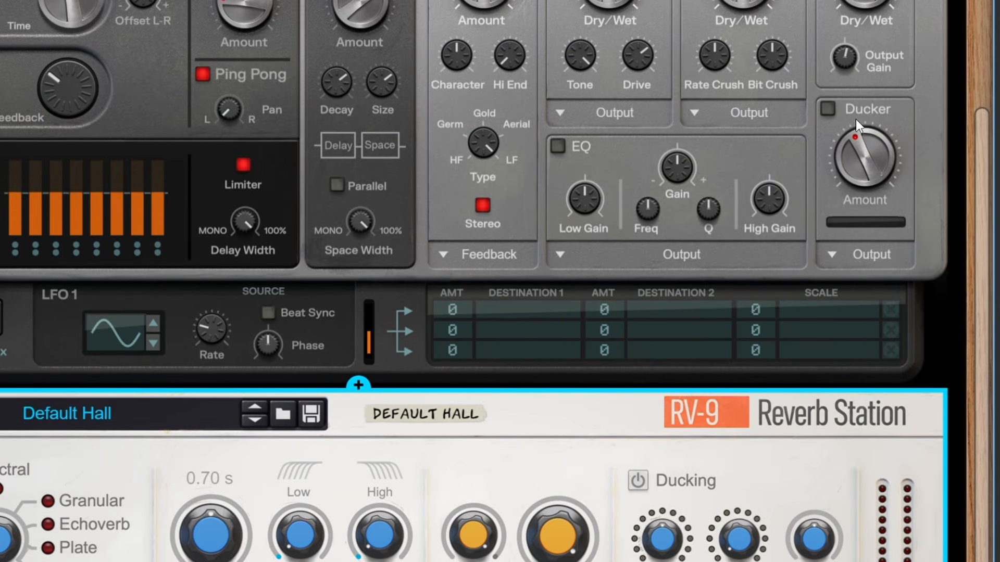
Step: Compare the delay's Ducker section with the reverb's Ducking Level, Decay and Recover controls
scroll(739, 343, down, 4)
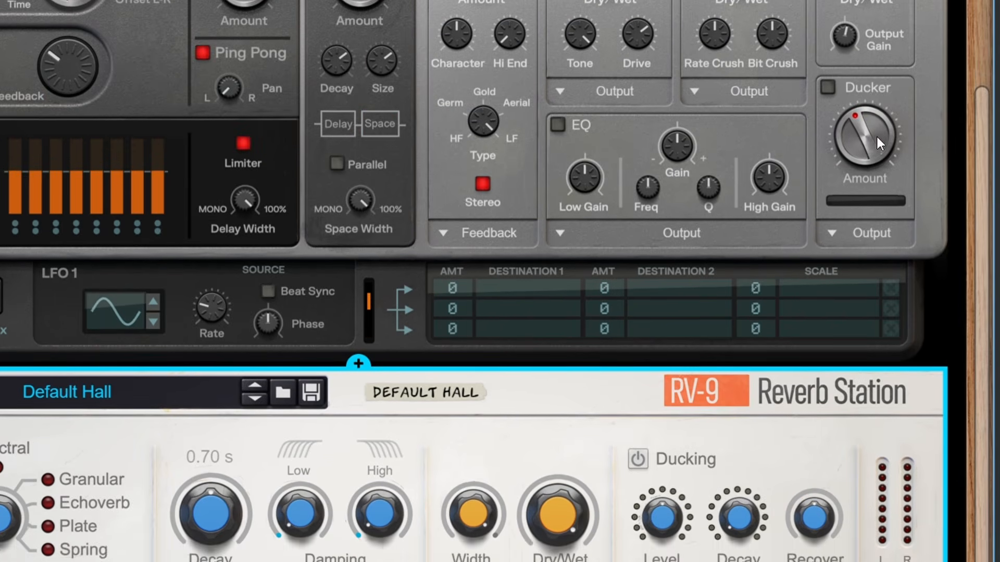
scroll(739, 350, down, 1)
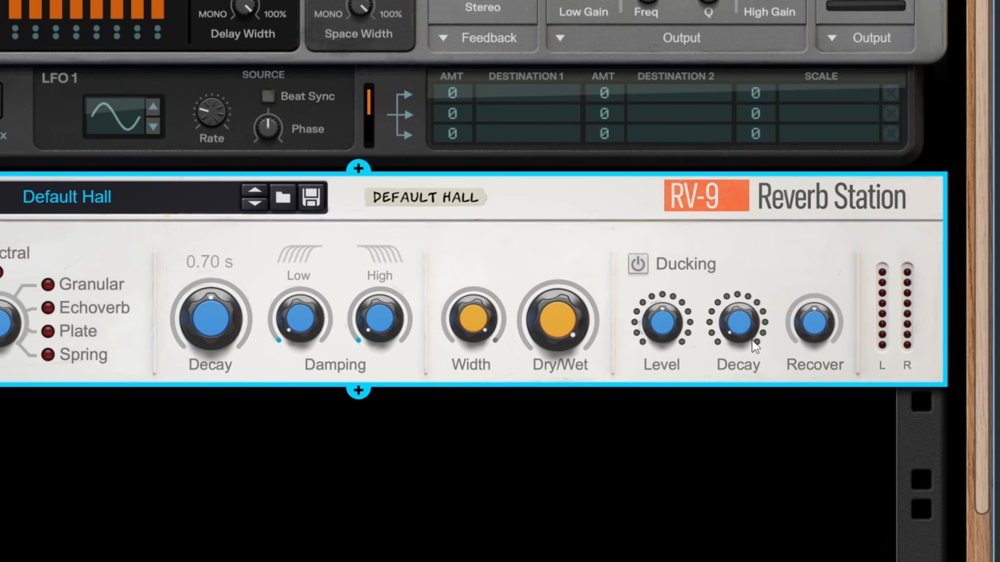
drag(752, 340, 750, 271)
mouse_move(823, 324)
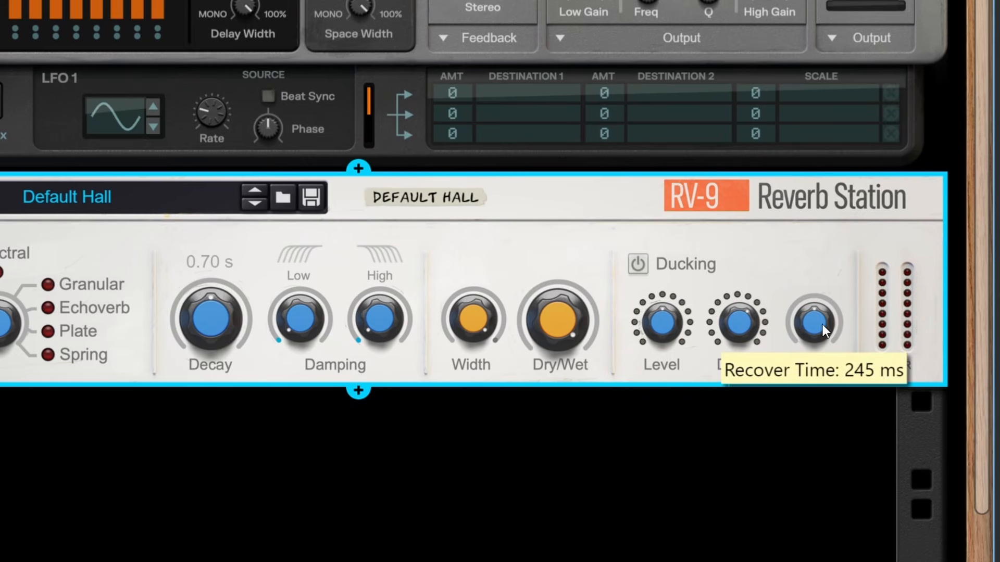
mouse_move(823, 327)
mouse_down()
mouse_move(833, 367)
mouse_move(830, 223)
mouse_move(832, 295)
mouse_move(839, 259)
mouse_move(814, 333)
mouse_move(826, 344)
mouse_up()
Step: Expand the lower section of the Reverb Station and switch the reverb type to Cathedral
click(142, 284)
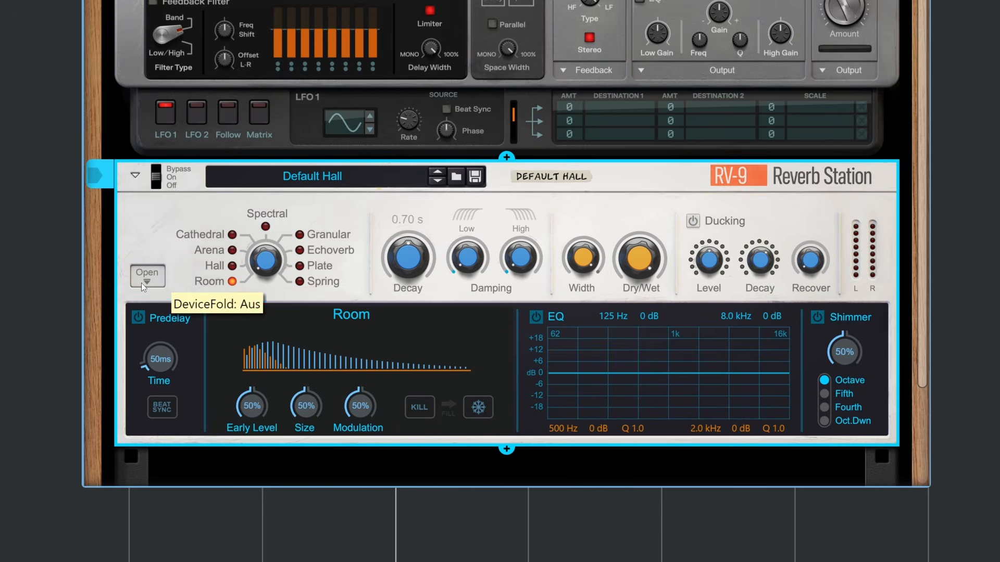
scroll(427, 402, down, 2)
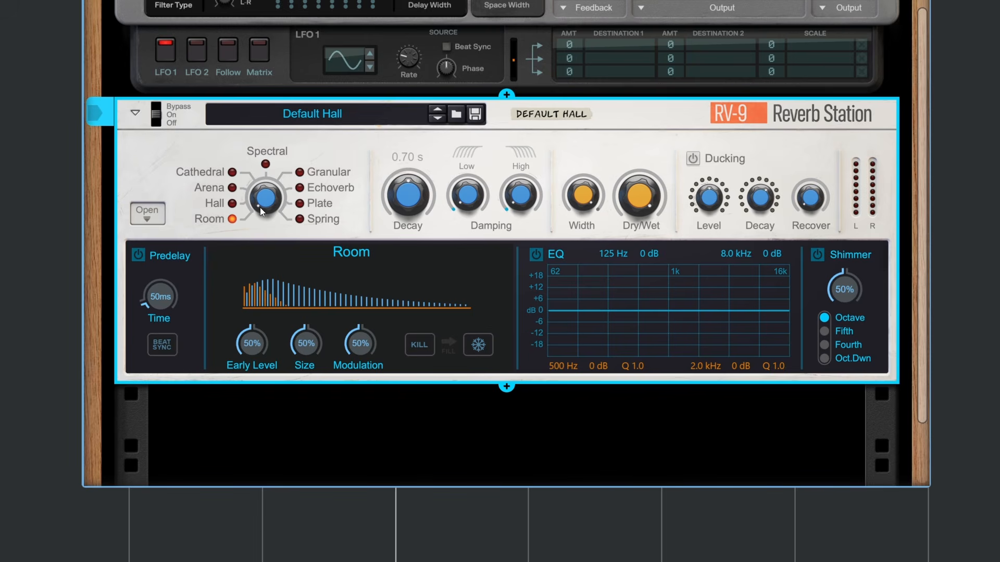
mouse_move(260, 208)
mouse_down()
mouse_move(267, 145)
mouse_move(265, 219)
mouse_up()
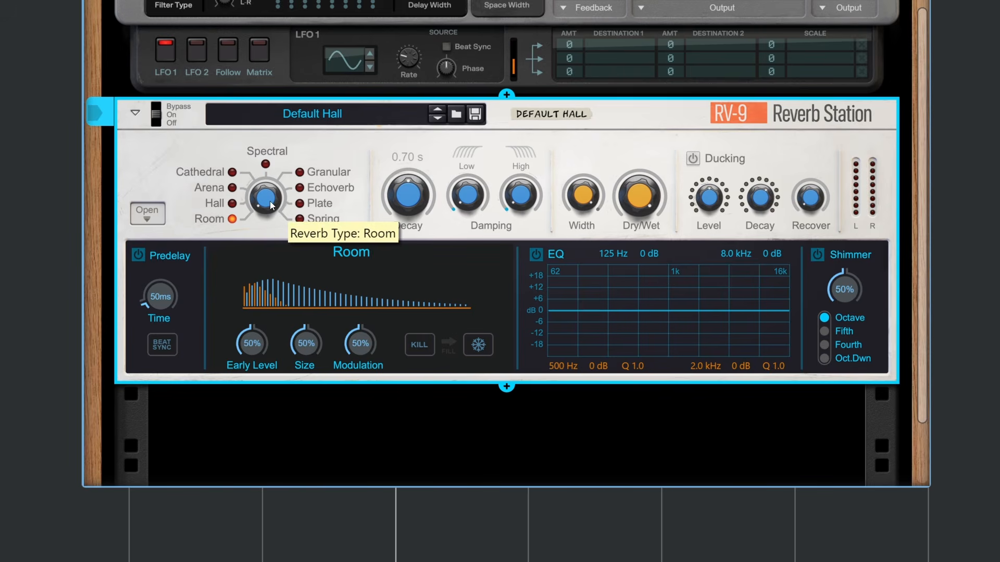
drag(264, 206, 269, 180)
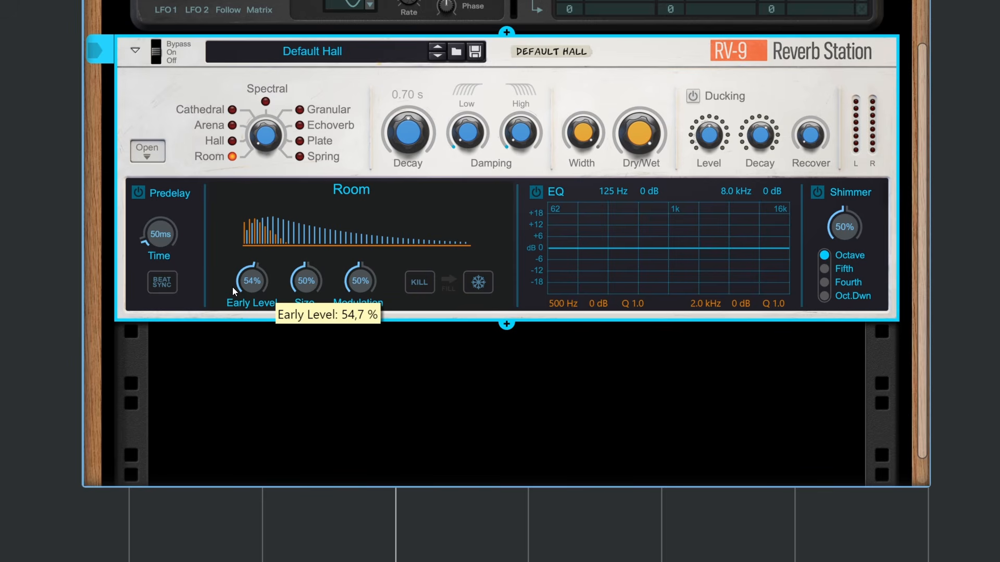
Step: Raise the Early Level to 84% and leave the reverb type on Room
drag(232, 286, 258, 235)
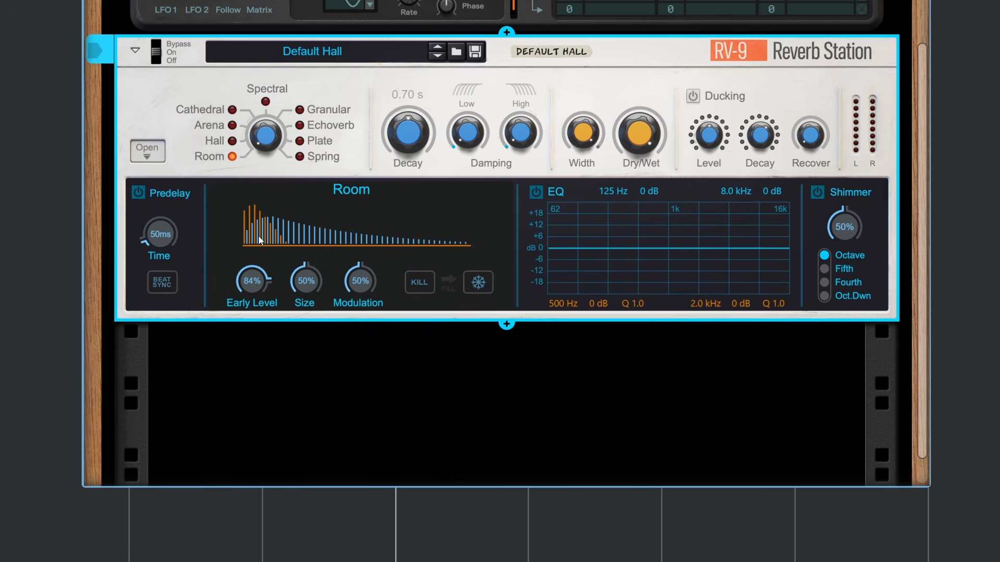
mouse_move(261, 153)
mouse_down()
mouse_move(254, 117)
mouse_move(251, 142)
mouse_up()
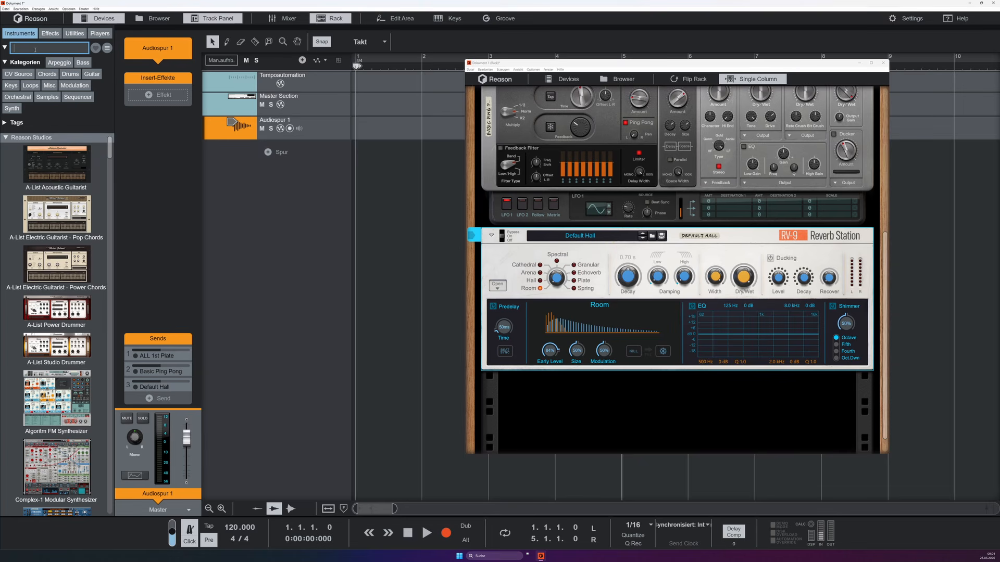
Step: Add a Dr. Octo Rex Loop Player track and insert an RV-9 Reverb Station on it
text(rex)
key(Return)
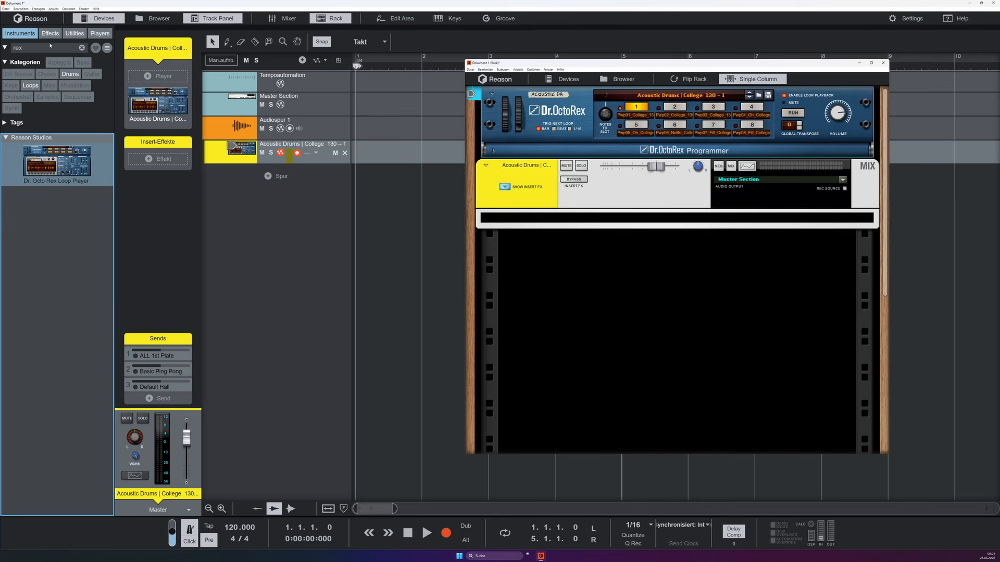
text(rv)
key(Return)
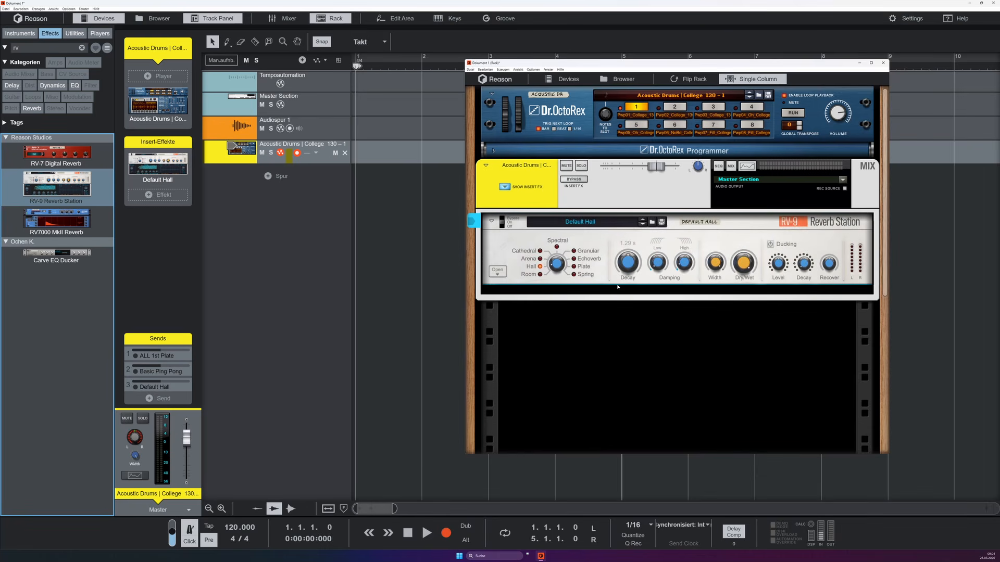
Step: Set the inserted Reverb Station to Room with its lower section expanded, and run the Dr. OctoRex drum loop
drag(556, 265, 556, 271)
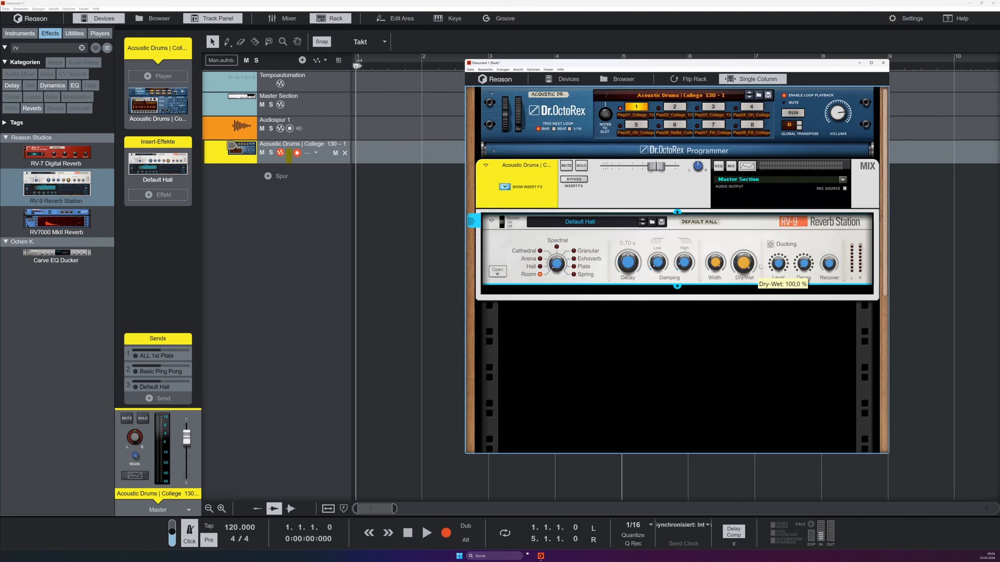
click(492, 274)
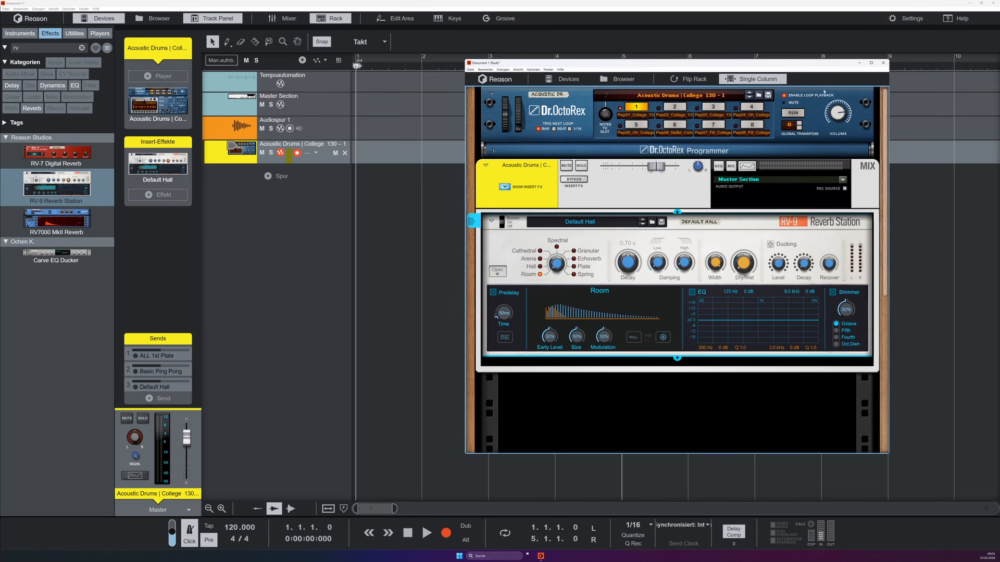
click(793, 113)
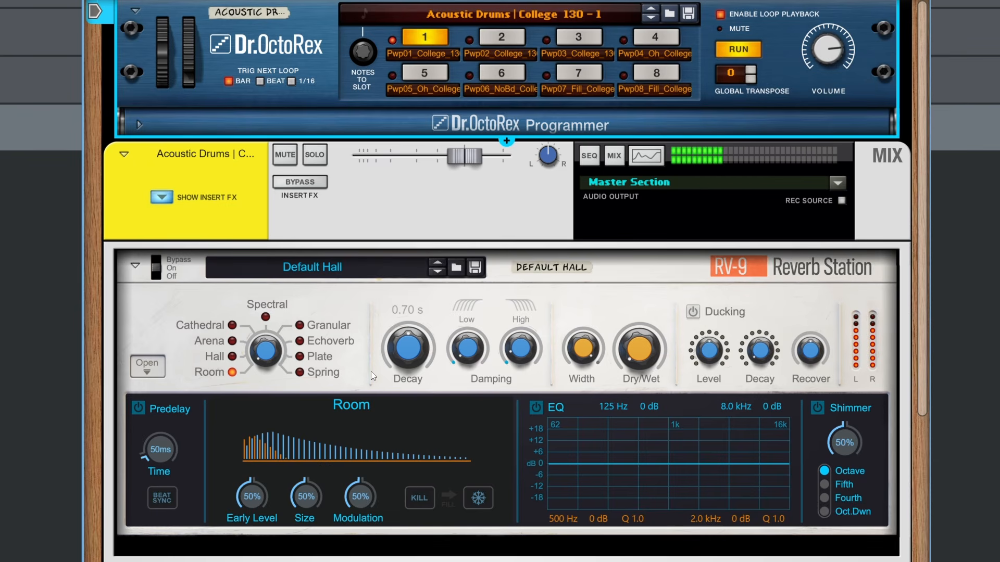
click(645, 368)
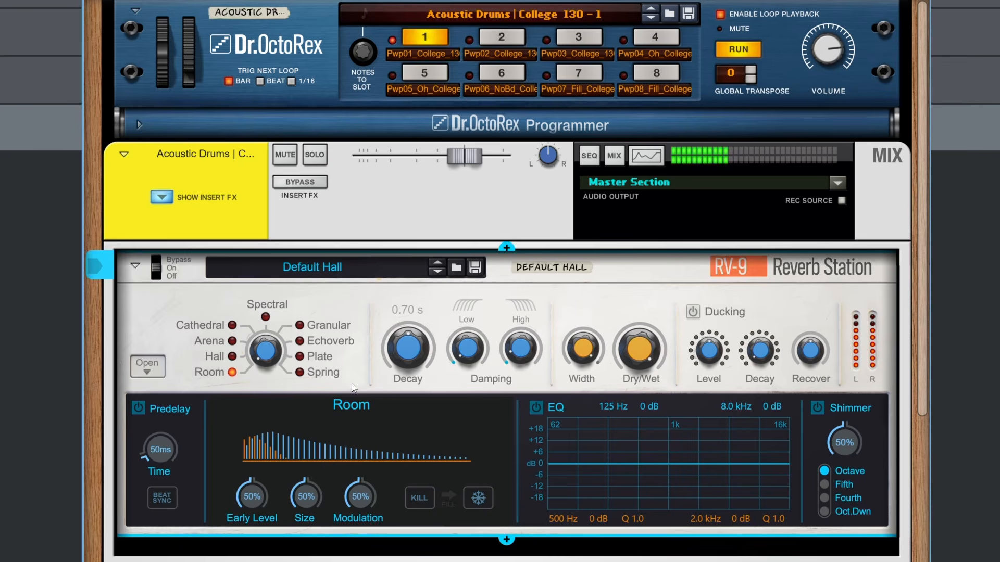
Step: Raise the Room reverb's Early Level to 100% and shorten its Decay to near the minimum
drag(392, 348, 412, 390)
drag(263, 497, 258, 467)
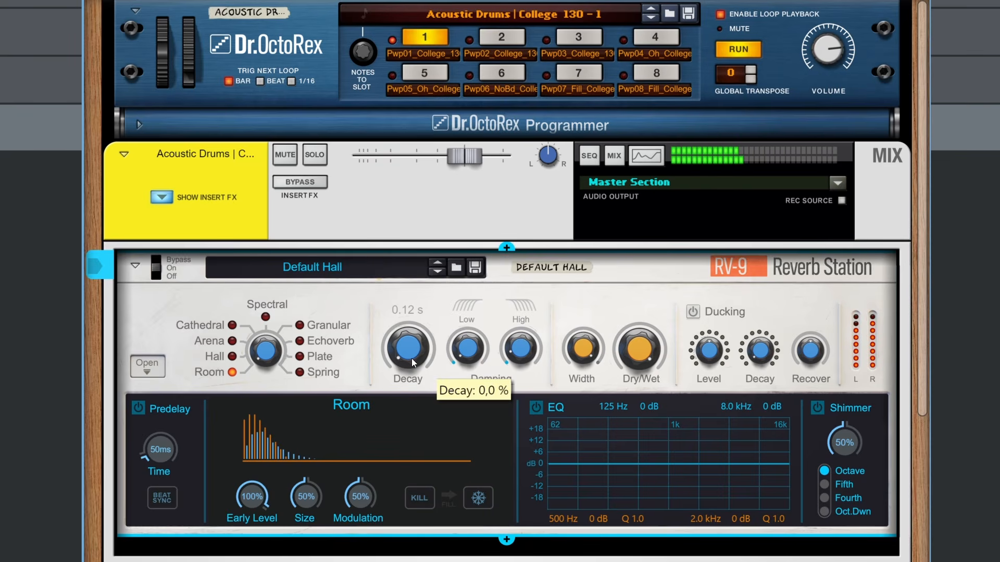
mouse_move(411, 359)
mouse_down()
mouse_move(416, 333)
mouse_move(417, 348)
mouse_up()
Step: Try the Room reverb's Size at 100% and 6%, and compare the sound with Dry/Wet at 0%
drag(306, 498, 319, 458)
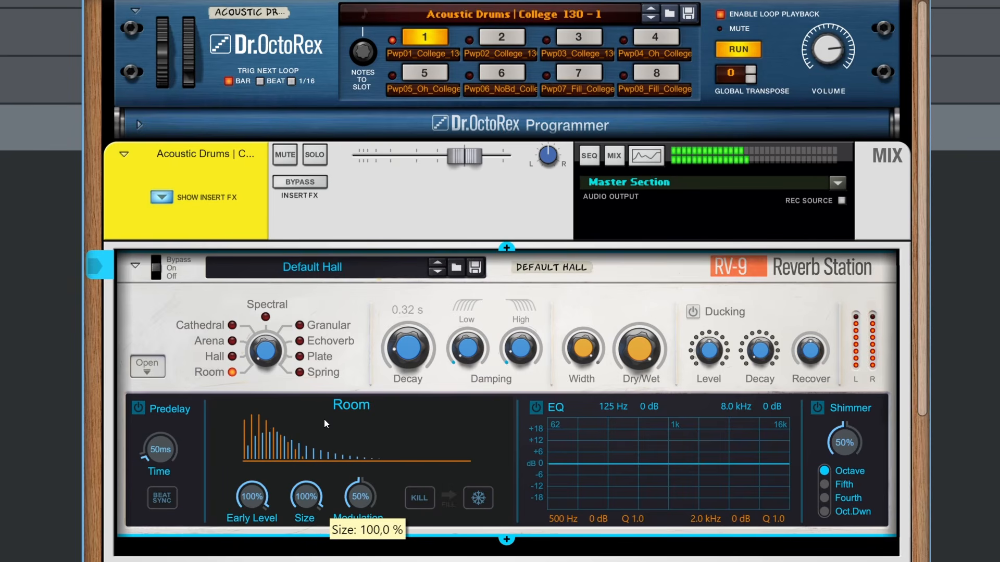
drag(324, 420, 324, 489)
drag(640, 349, 639, 396)
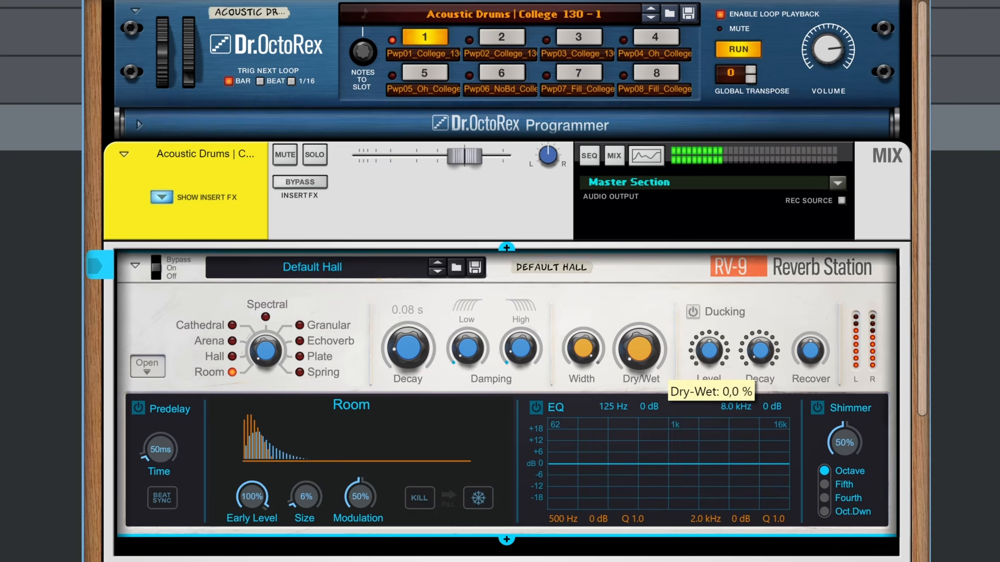
drag(616, 428, 616, 375)
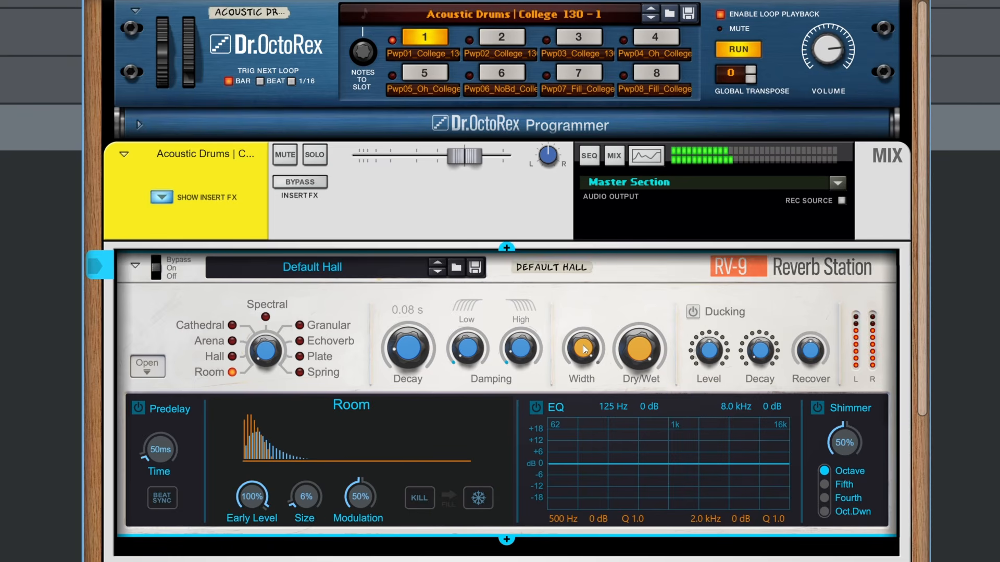
drag(582, 345, 524, 403)
Step: Lengthen the Room reverb's Decay and reset its Size to 50%
drag(413, 398, 419, 330)
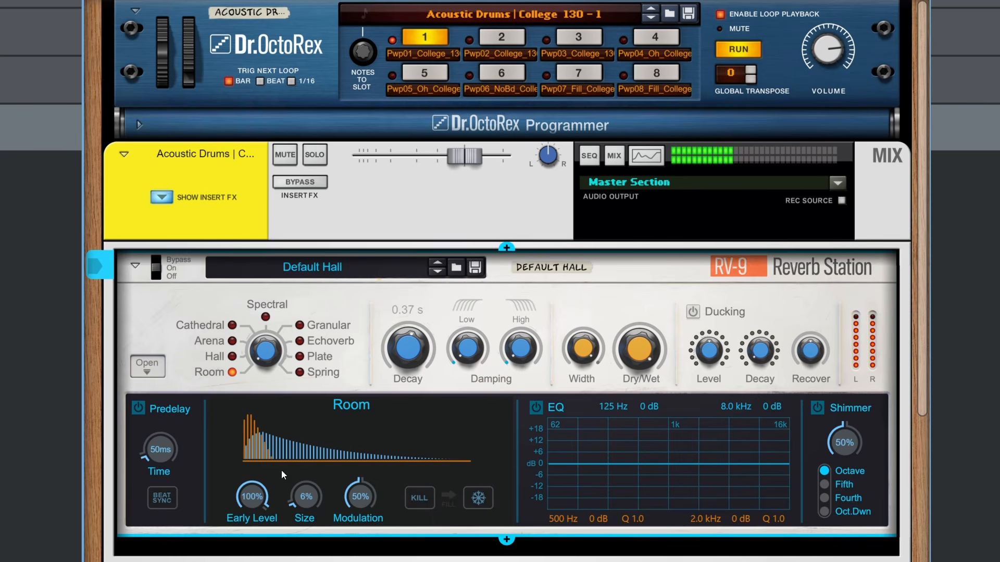
ctrl+click(304, 495)
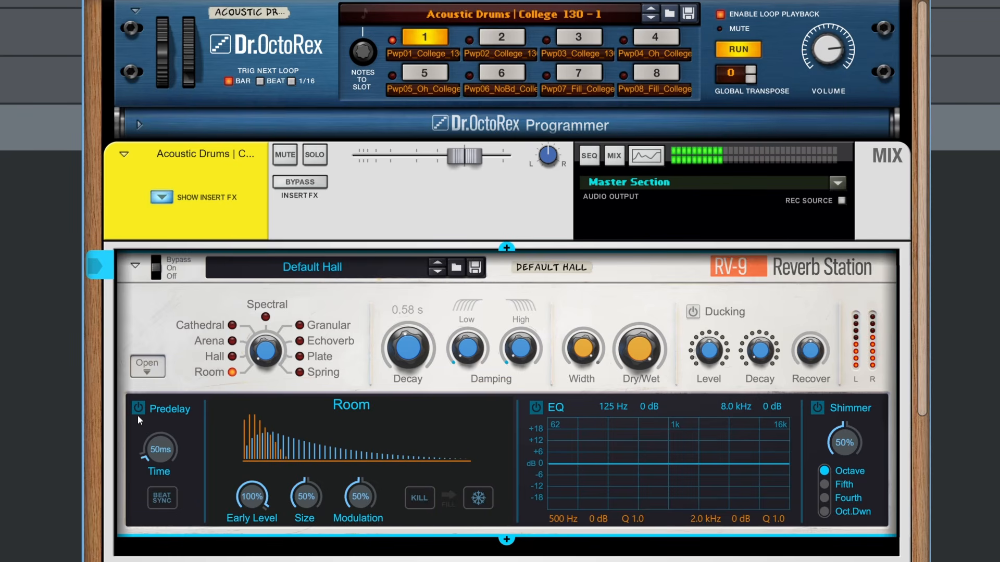
Step: Turn on the reverb's Predelay with beat sync and set its time to 1/4
click(138, 409)
click(157, 492)
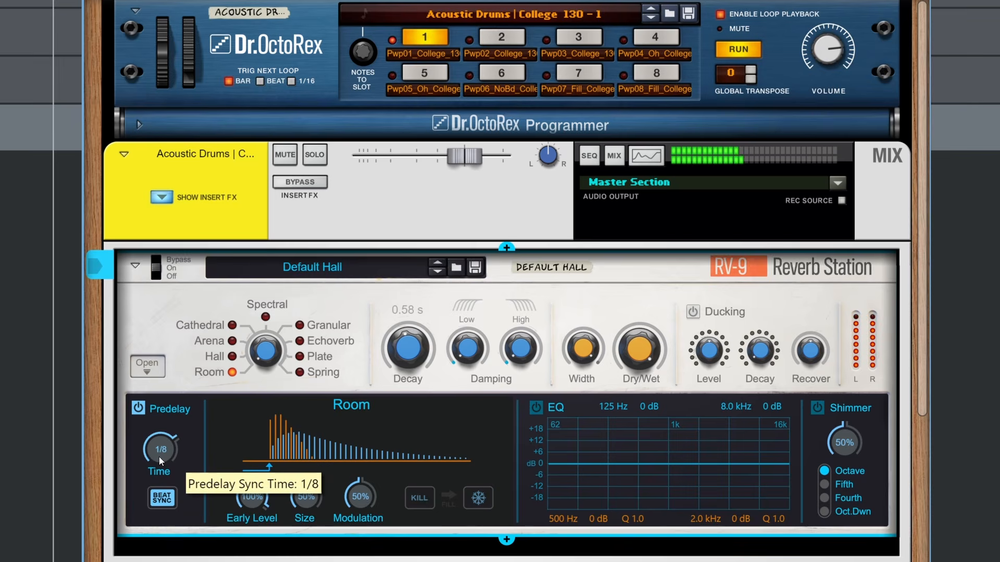
drag(159, 456, 165, 449)
scroll(166, 447, up, 1)
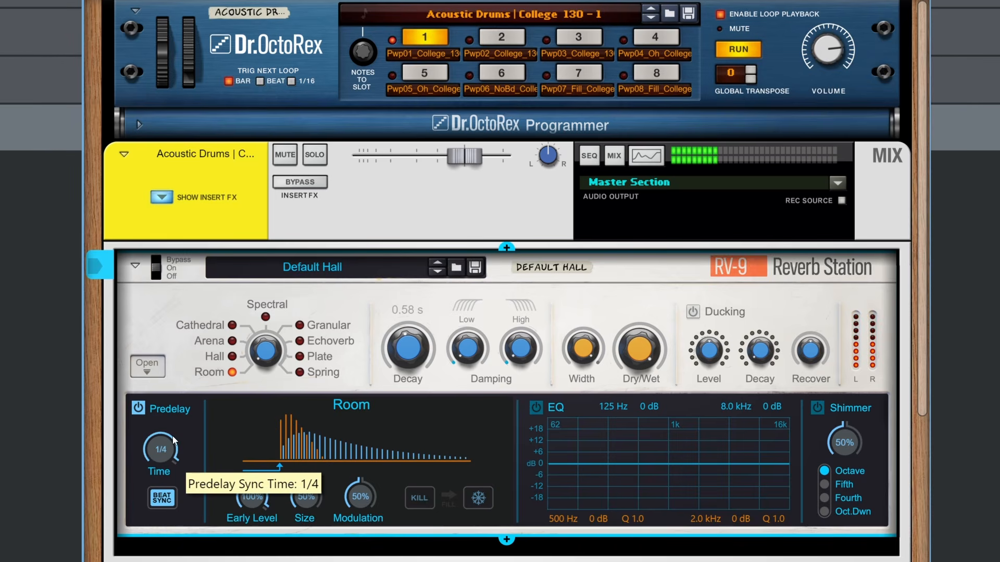
Step: Lower the synced predelay to 1/32, and switch off beat sync for a predelay time of 0 ms
mouse_move(173, 448)
mouse_down()
mouse_move(161, 495)
mouse_move(170, 498)
mouse_up()
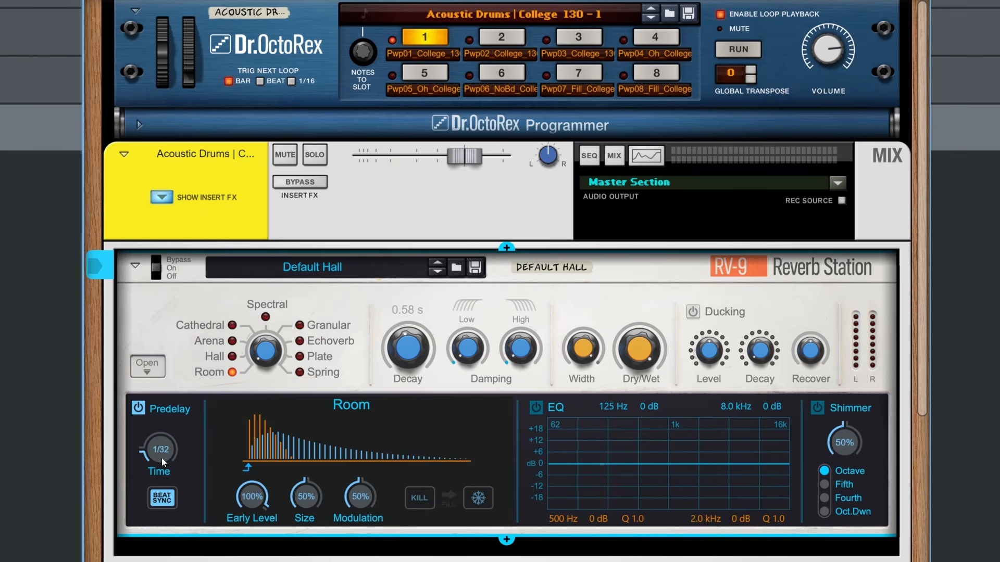
mouse_move(162, 459)
mouse_down()
mouse_move(189, 389)
mouse_move(175, 468)
mouse_up()
click(162, 498)
Step: Turn on the reverb EQ and set its bands to about 137 Hz +18 dB, 385 Hz -7 dB, 1.7 kHz +12 dB and 6.3 kHz -16 dB
click(534, 408)
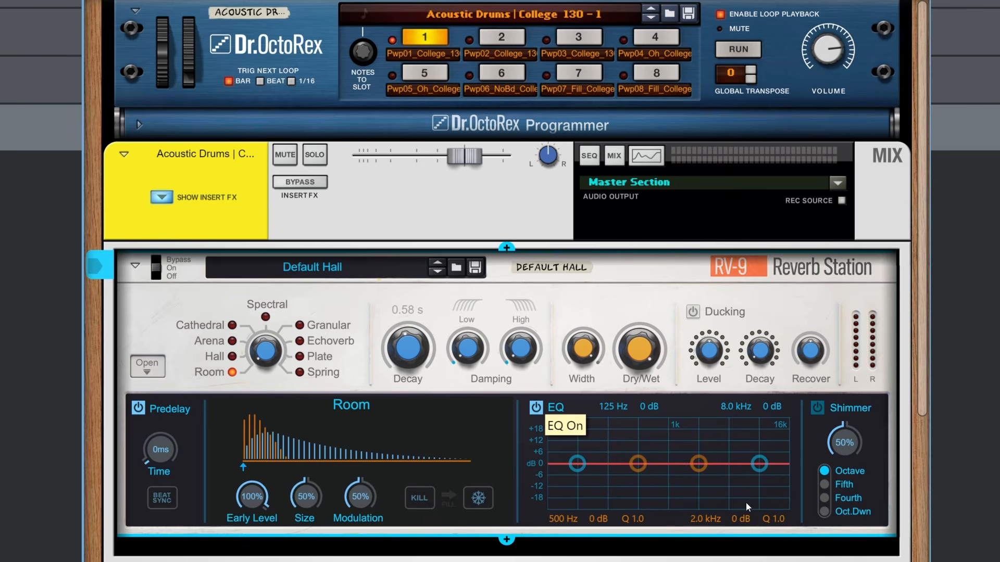
drag(577, 463, 581, 430)
drag(759, 463, 748, 494)
drag(699, 464, 694, 441)
drag(641, 464, 632, 479)
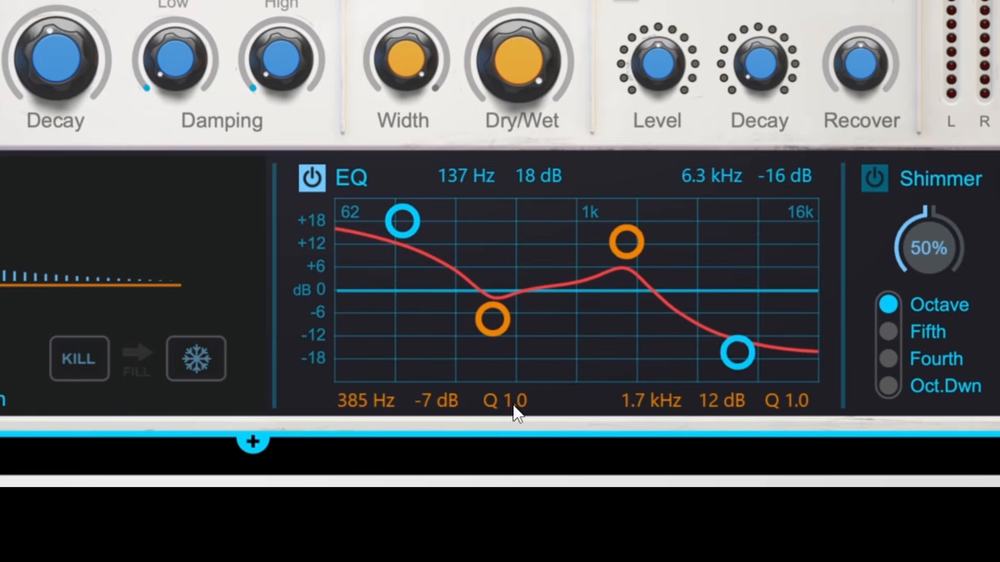
Step: Set the Q of both middle EQ bands to 0.5 and move the upper one to about 1.9 kHz at 9 dB
drag(514, 404, 520, 442)
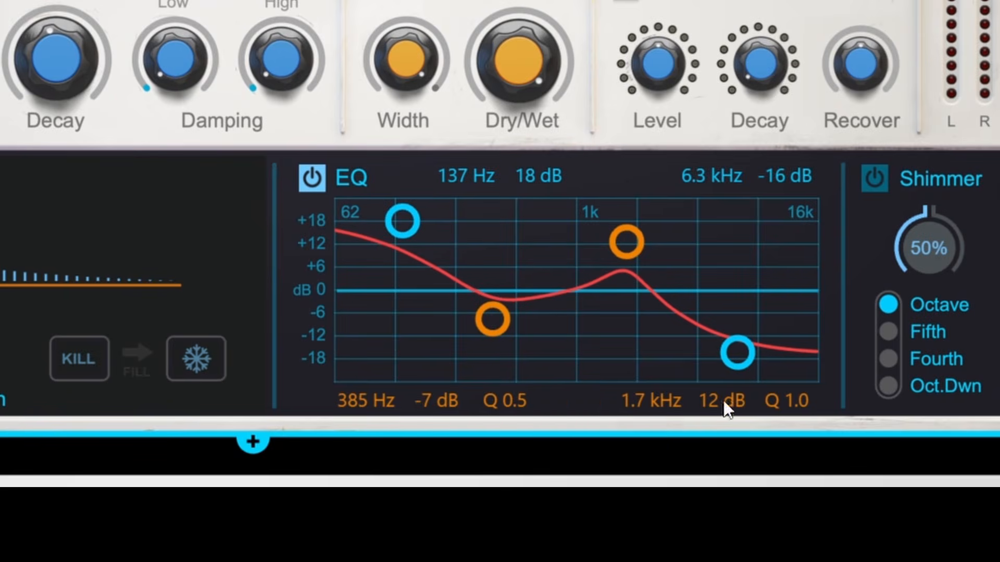
drag(805, 401, 721, 486)
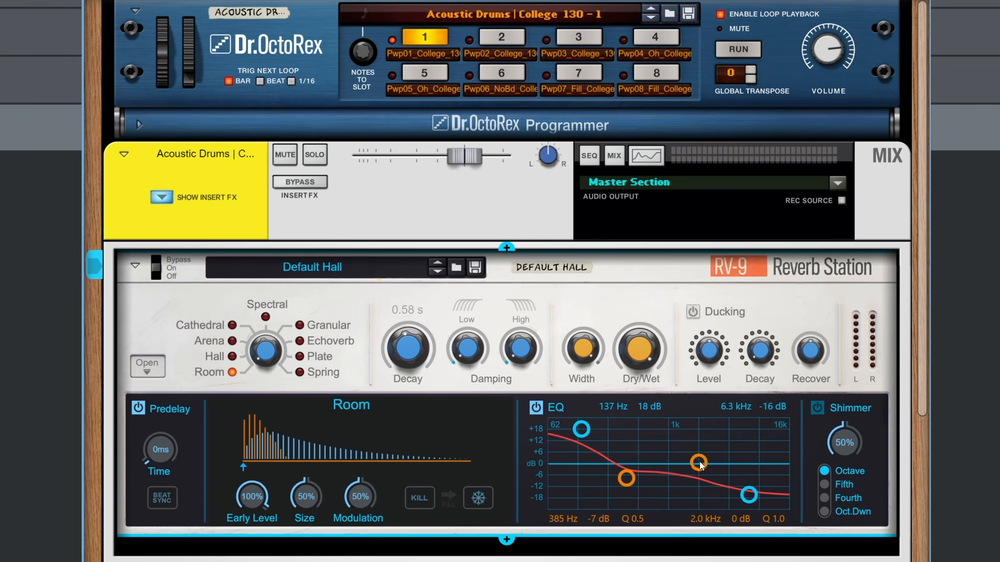
drag(699, 462, 695, 496)
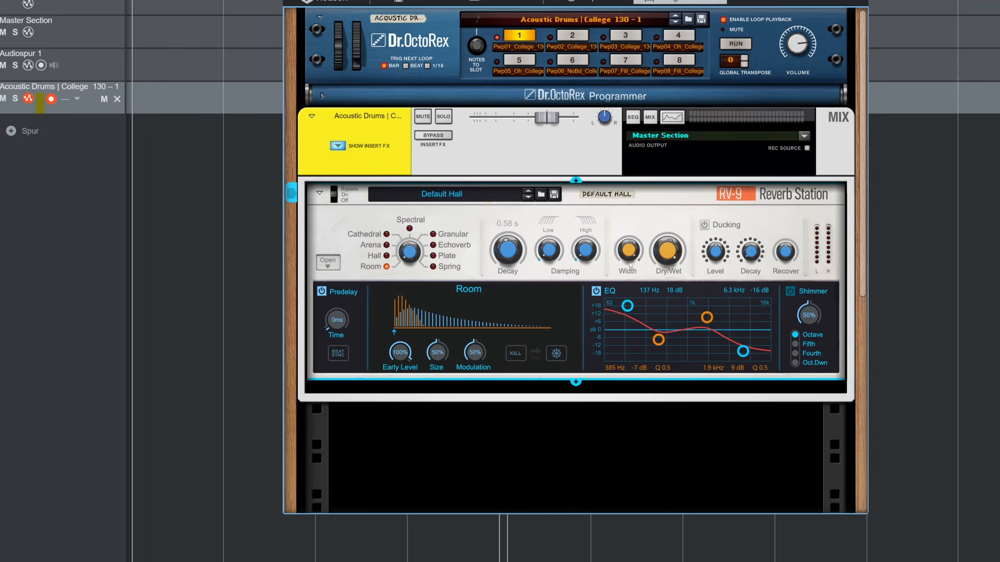
Step: Switch off the reverb's EQ, and turn on Shimmer with its amount at 100 %
click(664, 121)
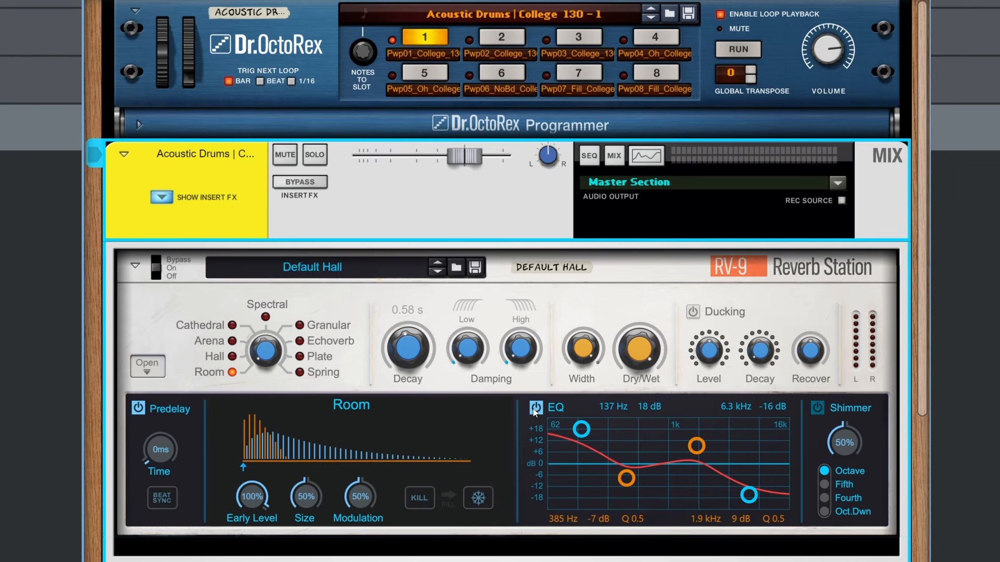
click(596, 291)
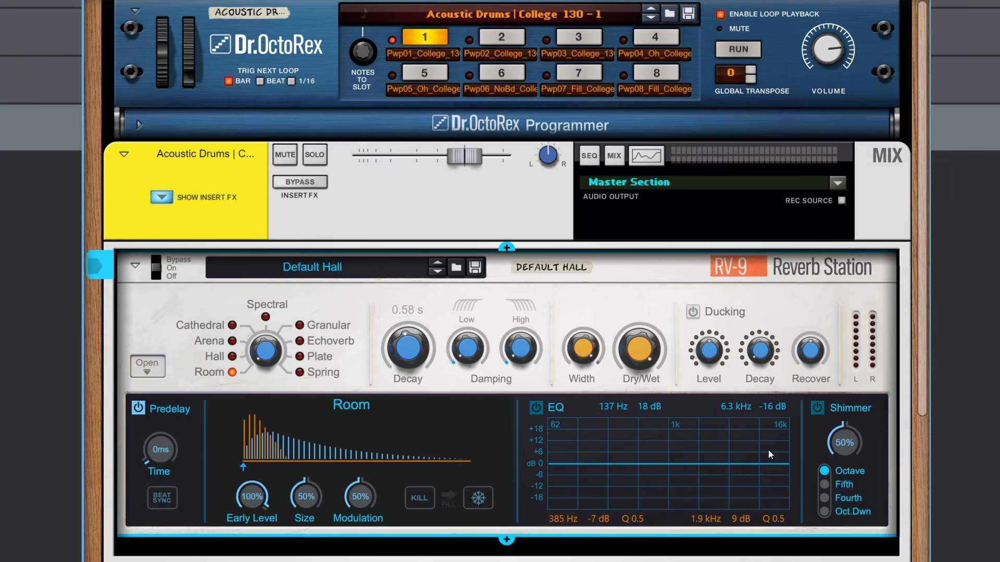
click(821, 410)
drag(851, 449, 852, 425)
ctrl+click(849, 436)
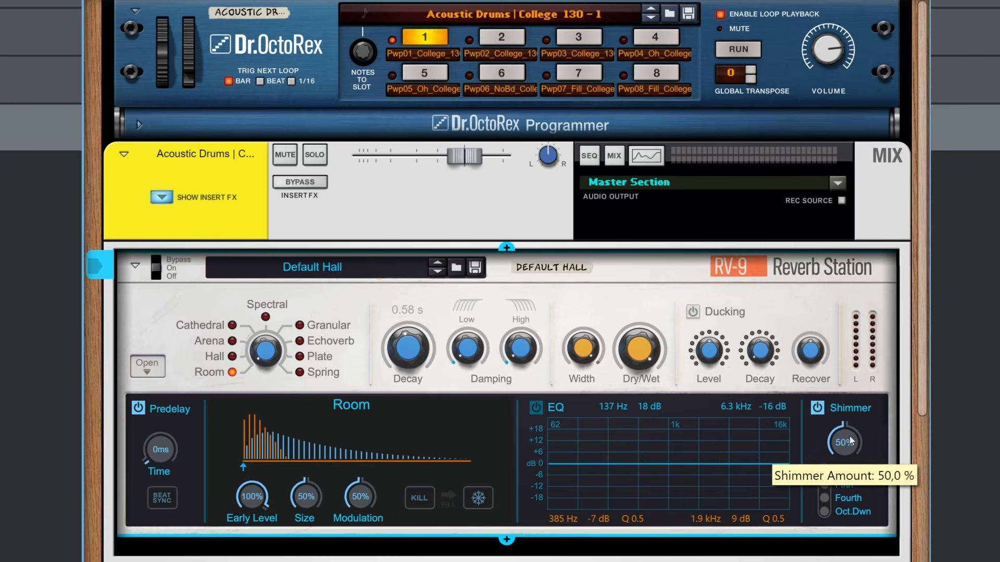
drag(847, 441, 867, 368)
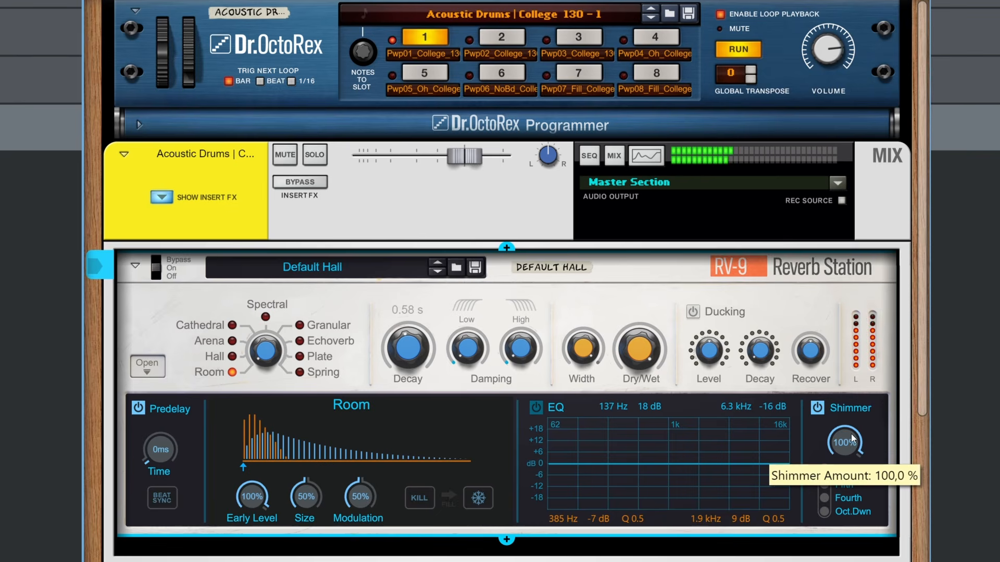
Step: Try the Fifth and Fourth Shimmer intervals, choose Oct.Dwn, and switch Shimmer off with playback stopped
click(825, 485)
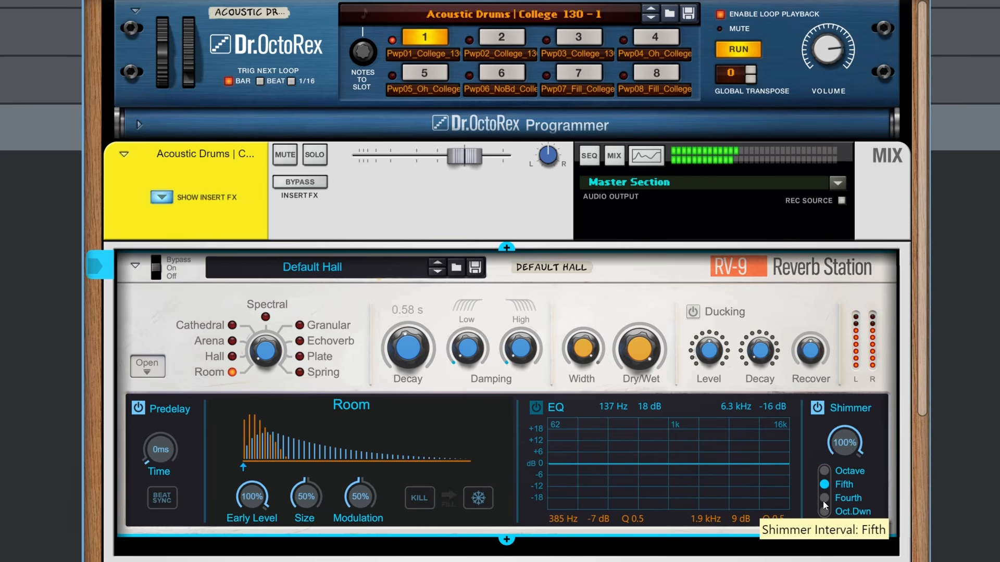
click(823, 500)
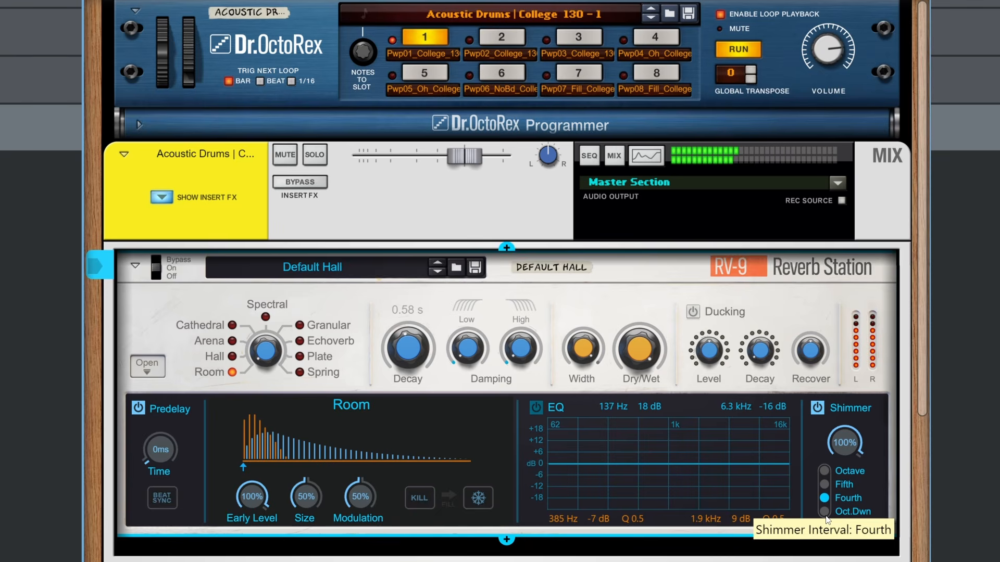
click(826, 516)
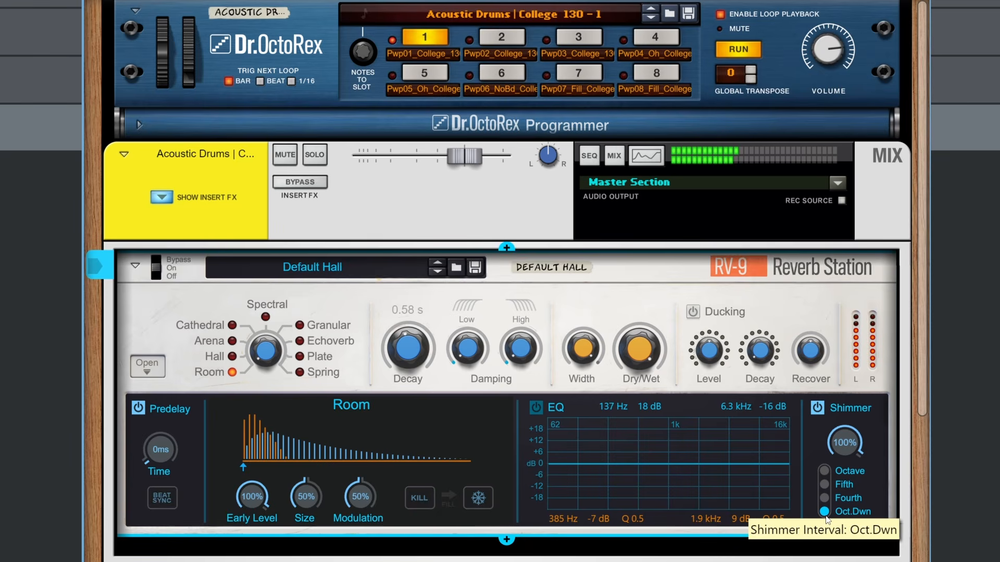
click(818, 412)
key(space)
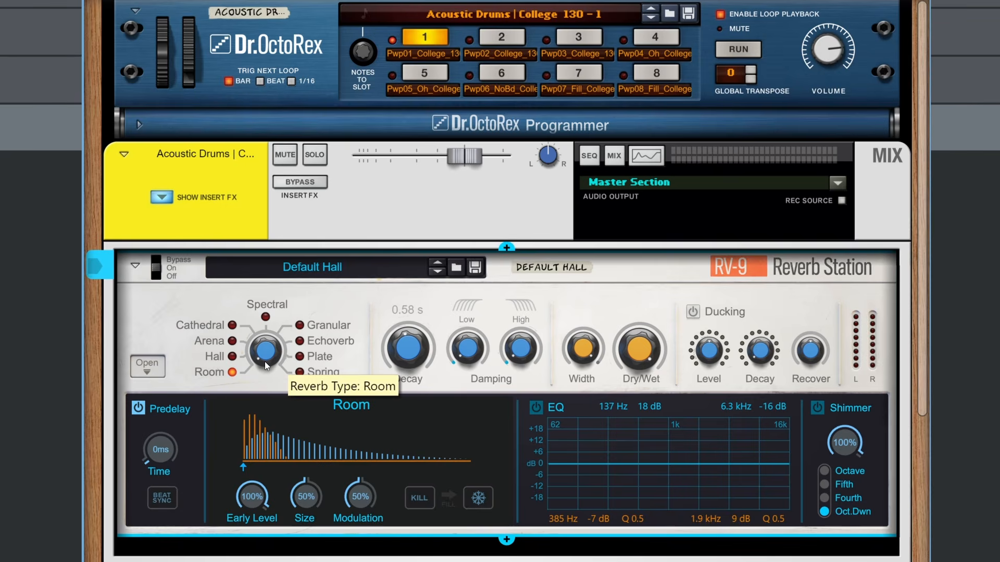
Step: Set the reverb type to Hall, and on the American Pop Piano raise Dry/Wet and lower Early Level to 51 %
drag(264, 357, 267, 354)
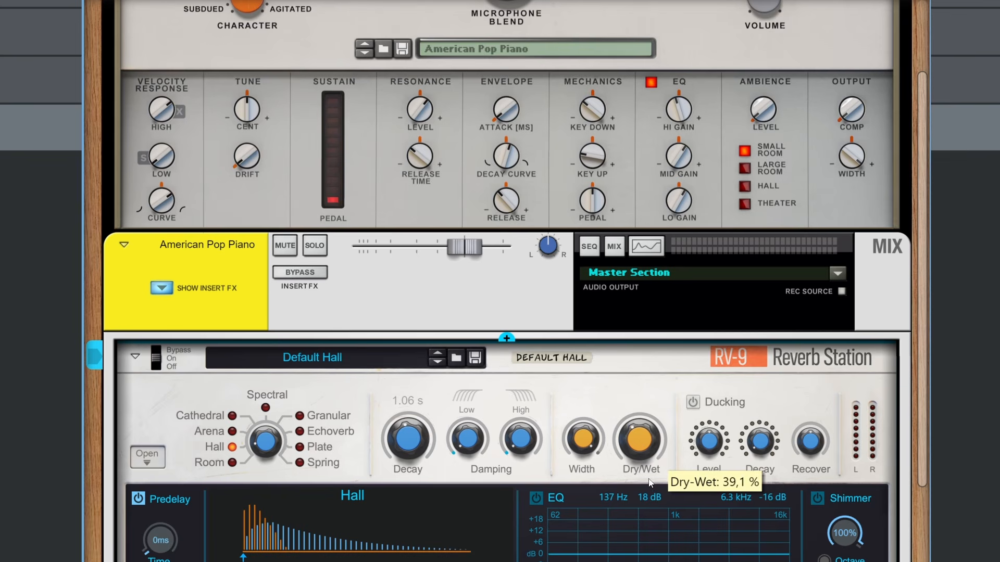
drag(656, 480, 656, 478)
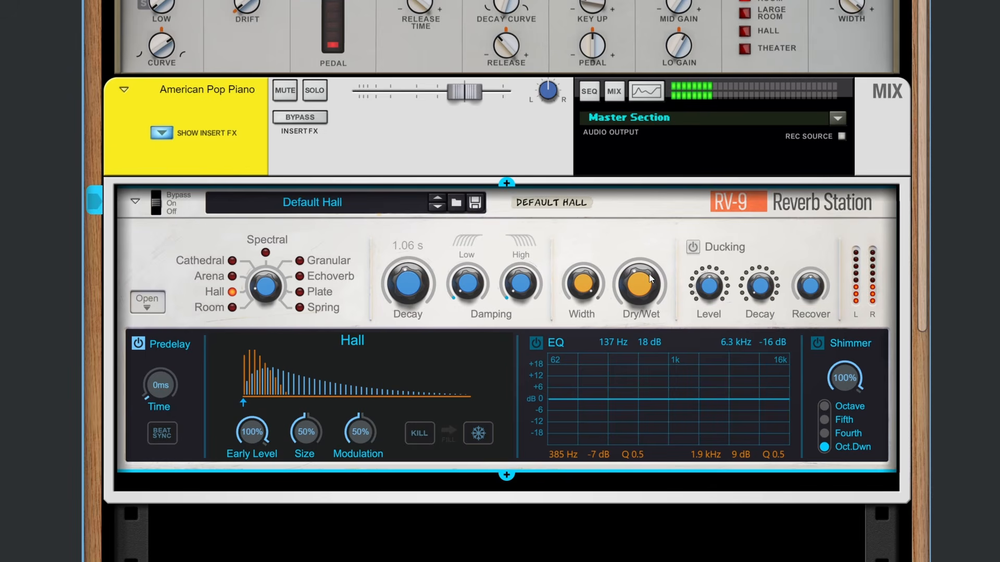
mouse_move(648, 291)
drag(648, 291, 654, 193)
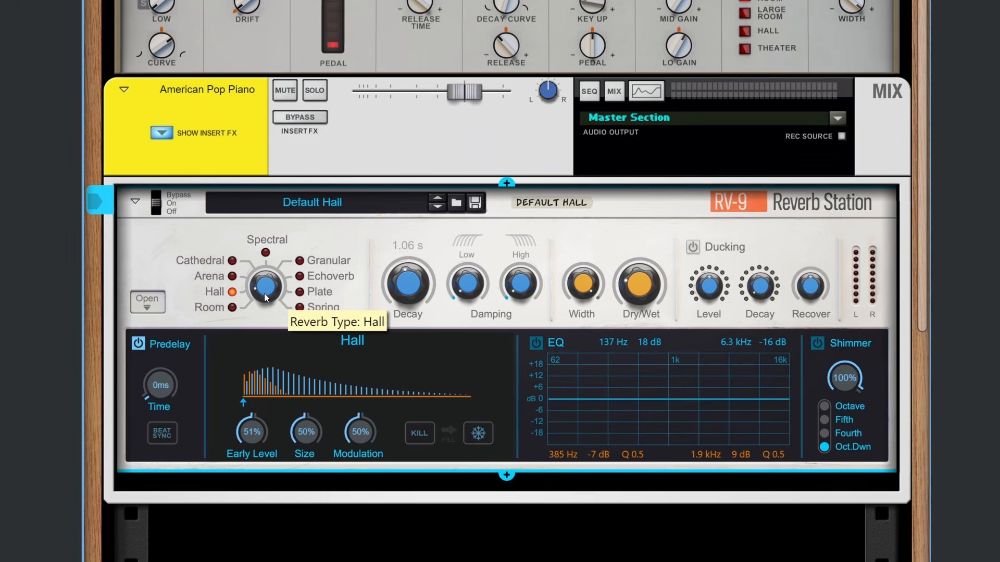
drag(264, 292, 263, 292)
Step: Raise the Hall reverb's Dry/Wet mix, and try its Modulation at 87 % and 100 % before returning it to 50 %
mouse_move(360, 433)
drag(360, 432, 375, 395)
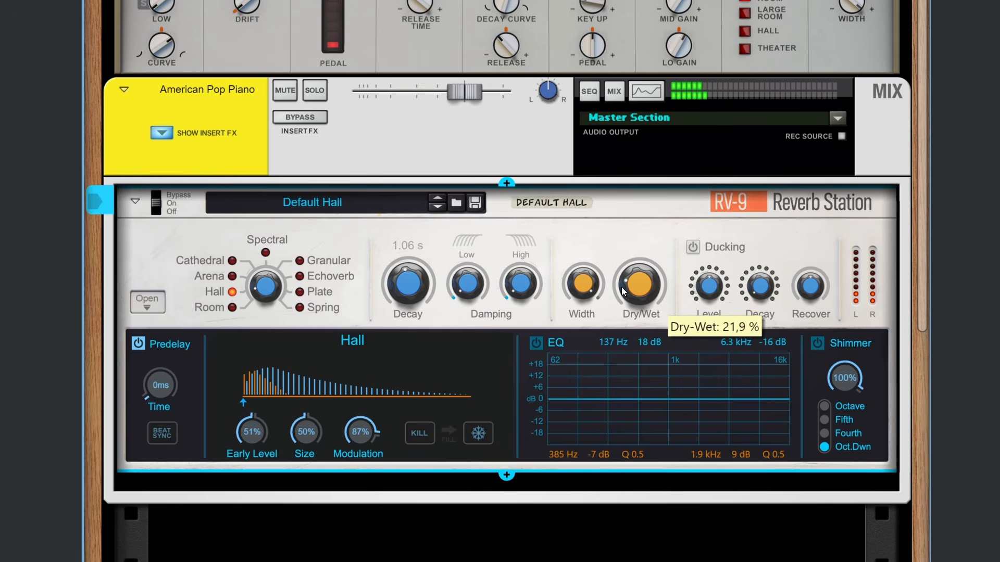
drag(640, 285, 675, 74)
drag(356, 435, 367, 359)
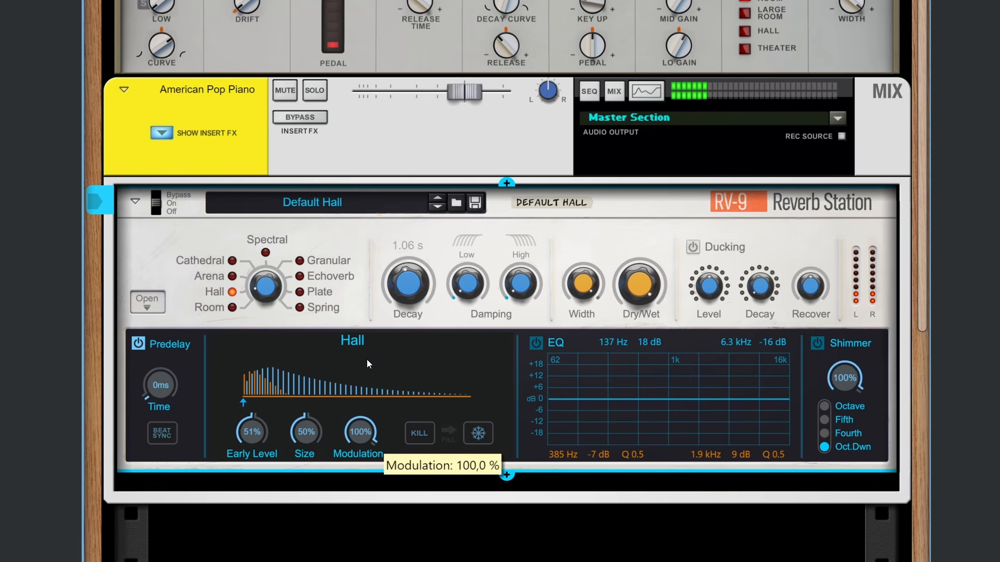
drag(362, 438, 371, 351)
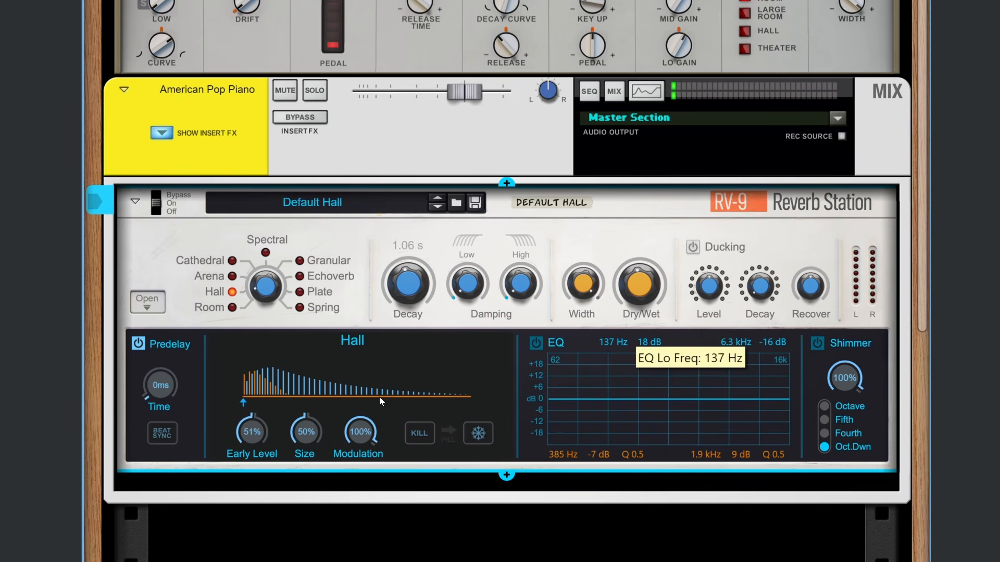
drag(366, 428, 366, 442)
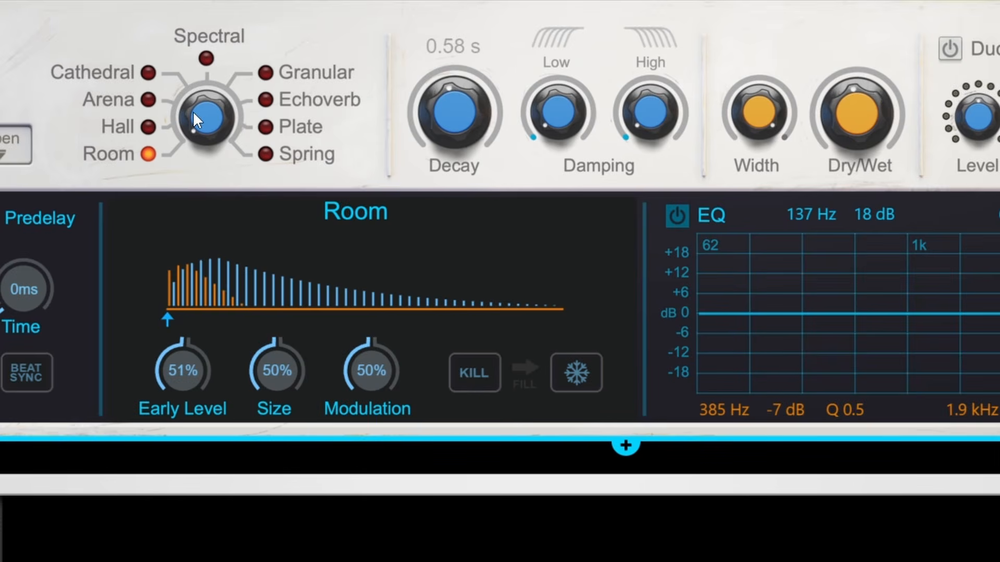
Step: Switch the reverb from Room to the Spectral algorithm and back to Room
drag(193, 111, 210, 59)
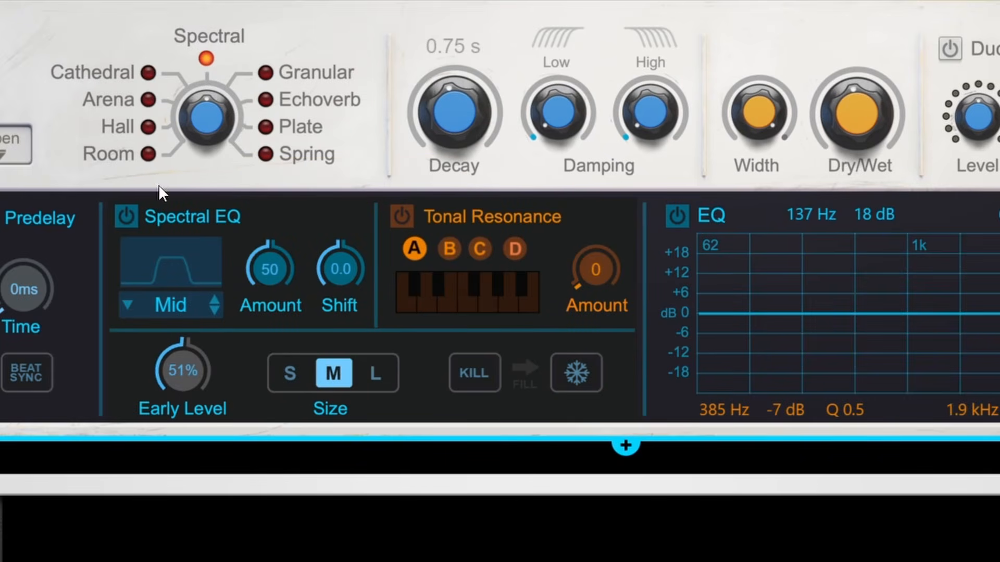
drag(204, 122, 208, 195)
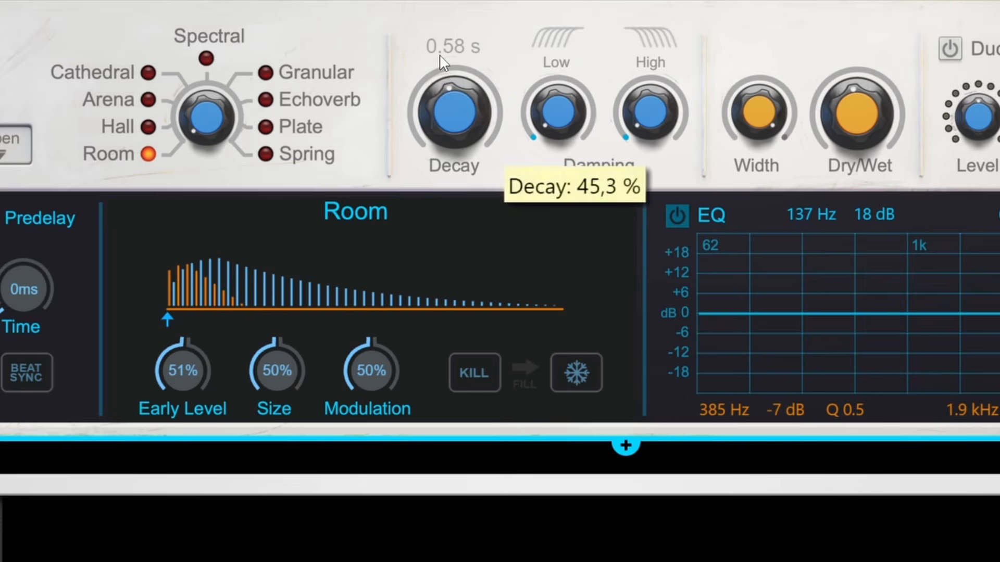
Step: Try Freeze and an infinite Decay on the Room reverb, ending with Decay at 0.70 s and Freeze off
click(599, 368)
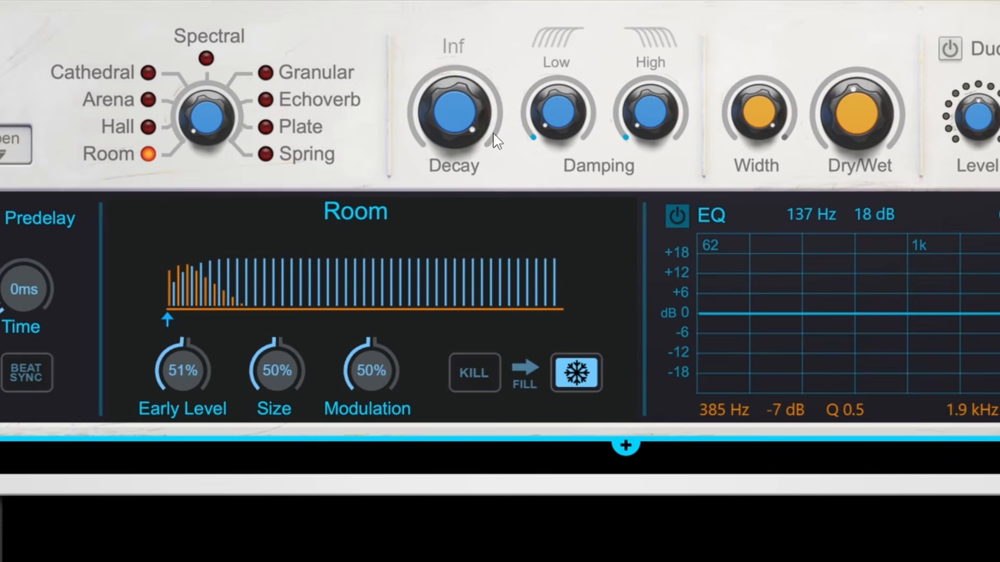
double_click(450, 126)
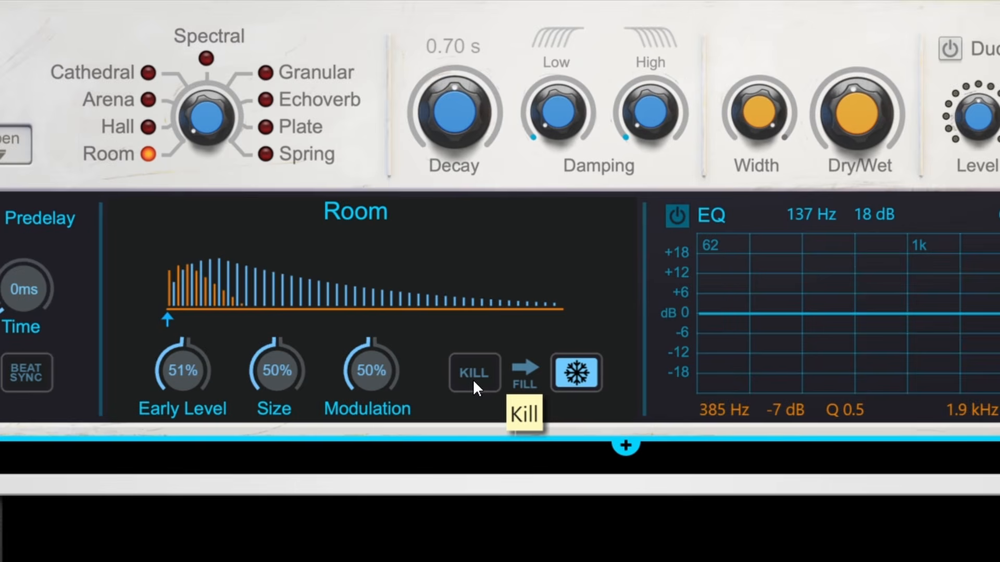
click(576, 375)
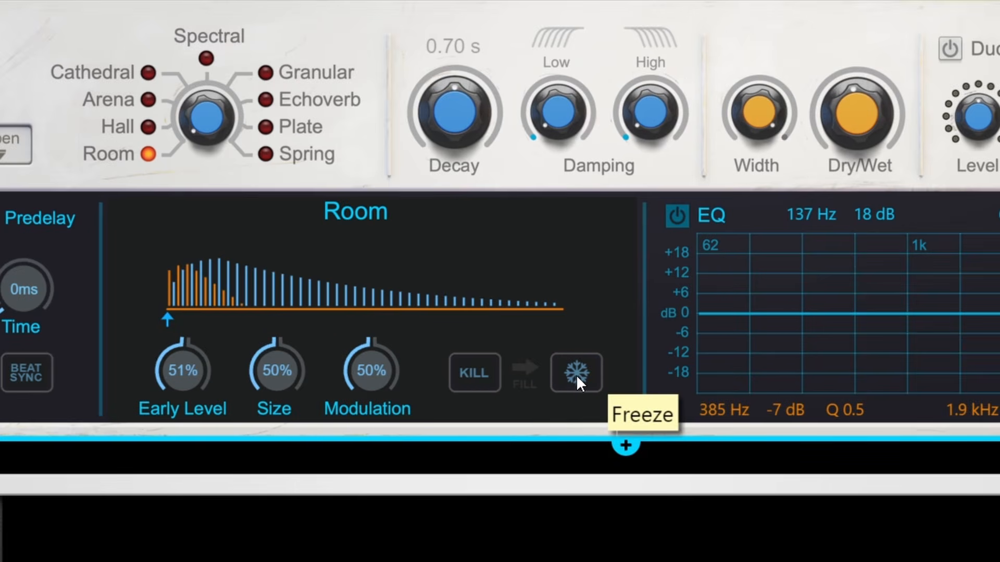
Step: Toggle the Room reverb's Freeze on and off, leaving it on with input filling enabled
click(576, 375)
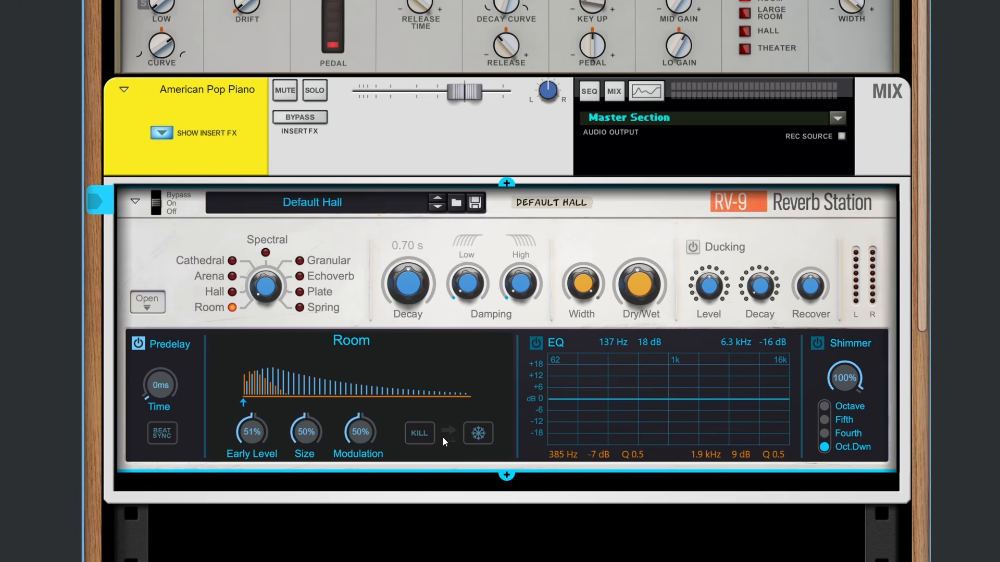
click(447, 434)
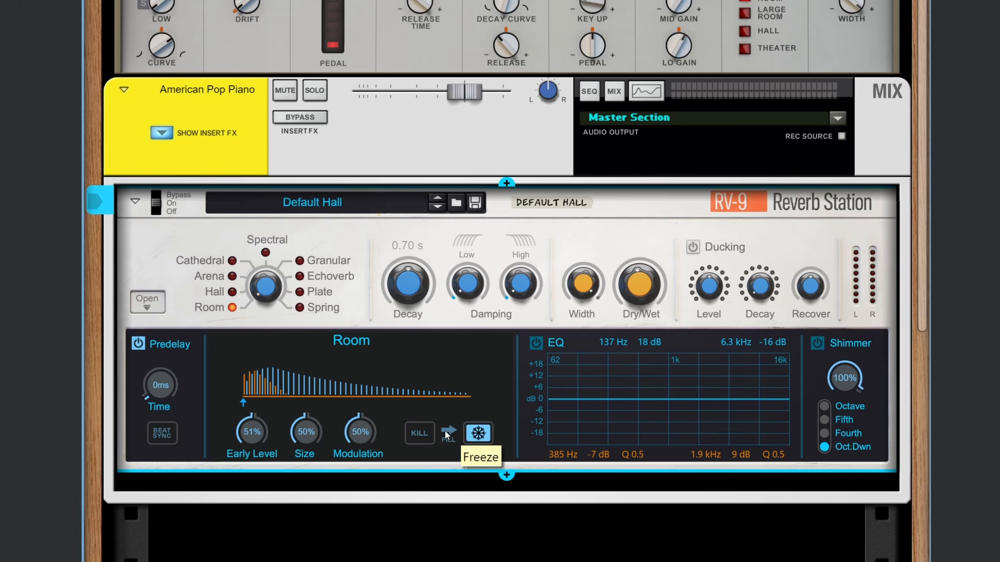
click(478, 433)
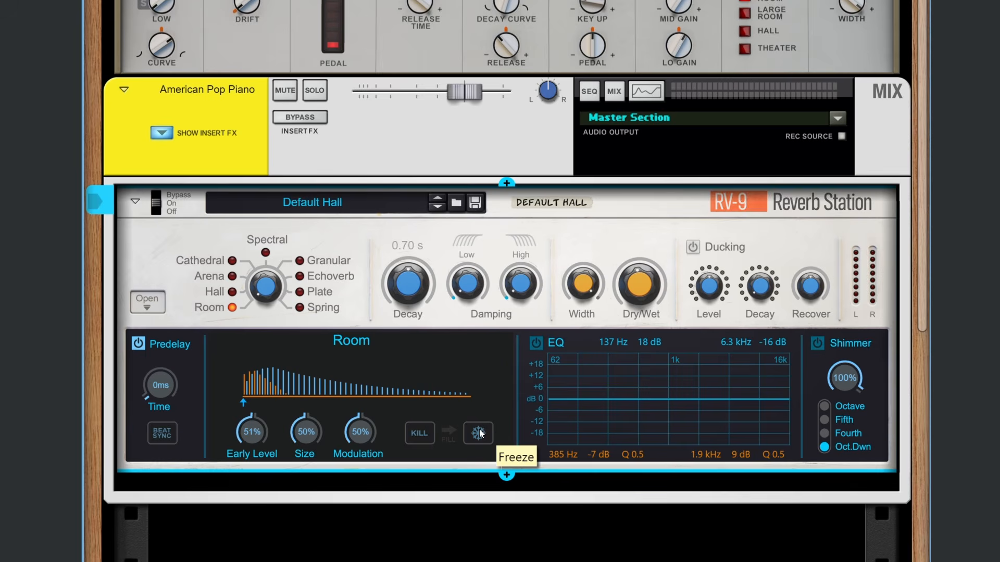
click(480, 433)
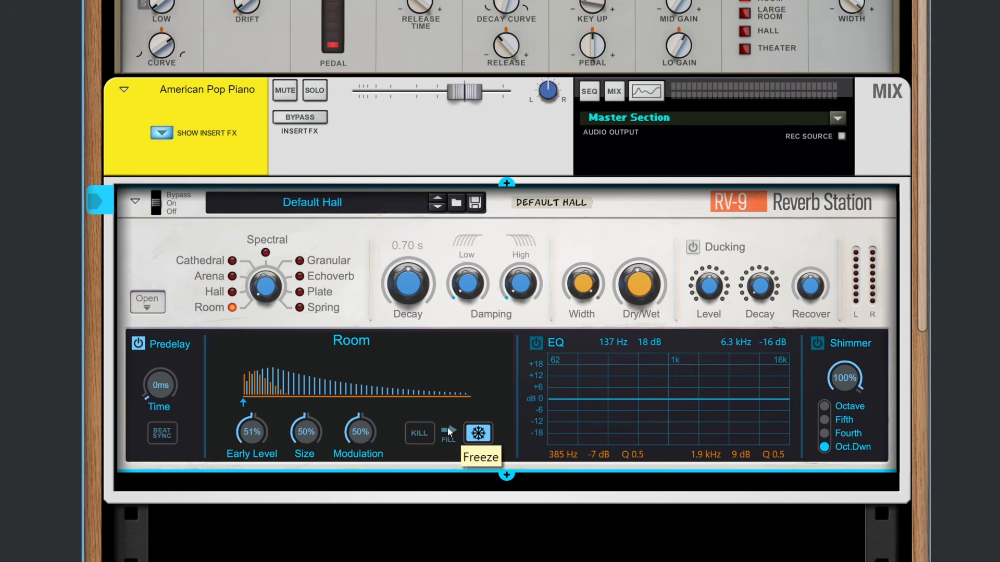
Step: Cut the Room reverb's tail with Kill several times, both with Freeze on and with Freeze off
click(421, 433)
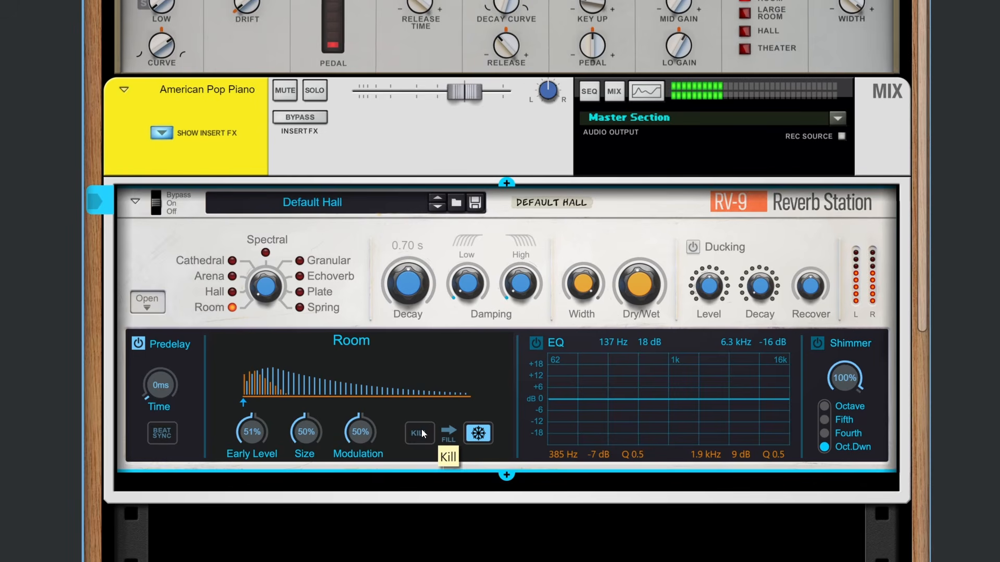
click(421, 434)
click(415, 436)
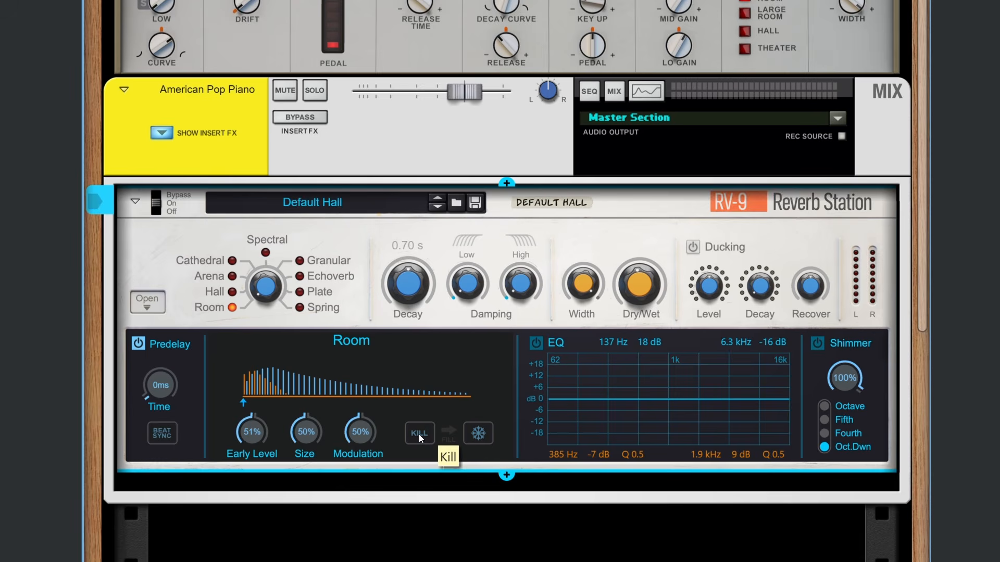
click(419, 438)
Step: Select the Arena reverb type, and load the Half Time acoustic drums patch from the Rock-filtered Metal folder into Dr. OctoRex
drag(276, 290, 276, 276)
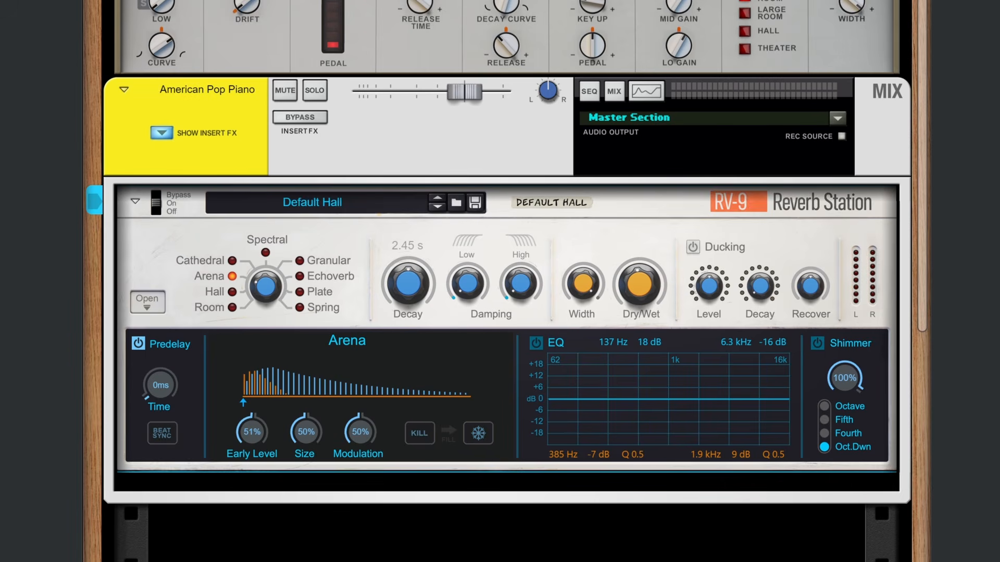
scroll(507, 339, down, 4)
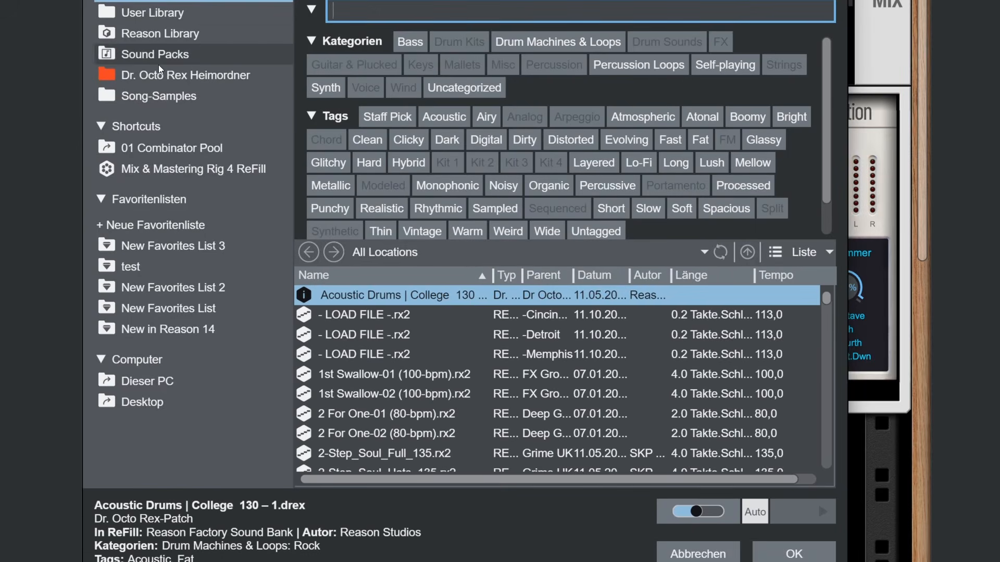
click(161, 75)
click(558, 42)
click(657, 158)
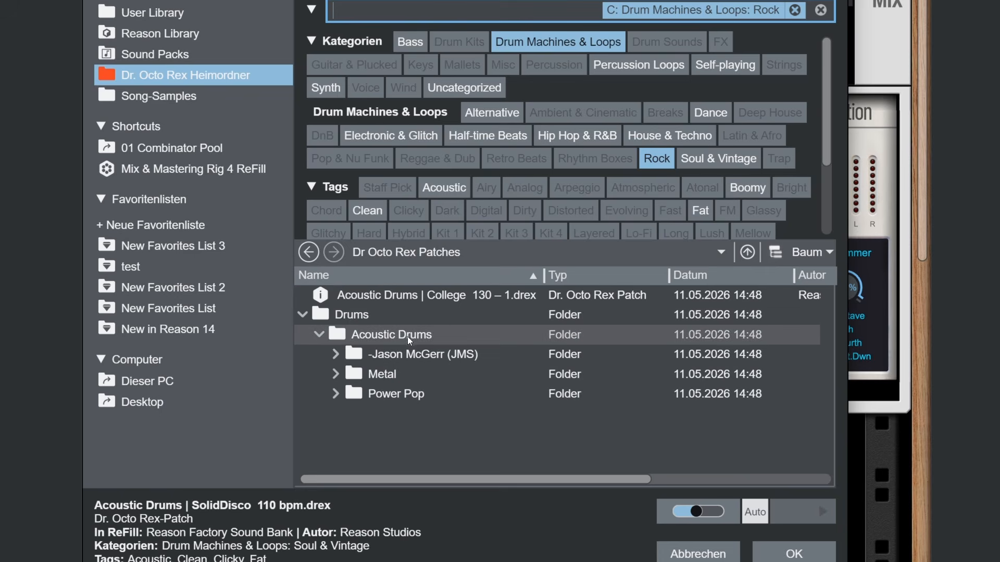
click(337, 376)
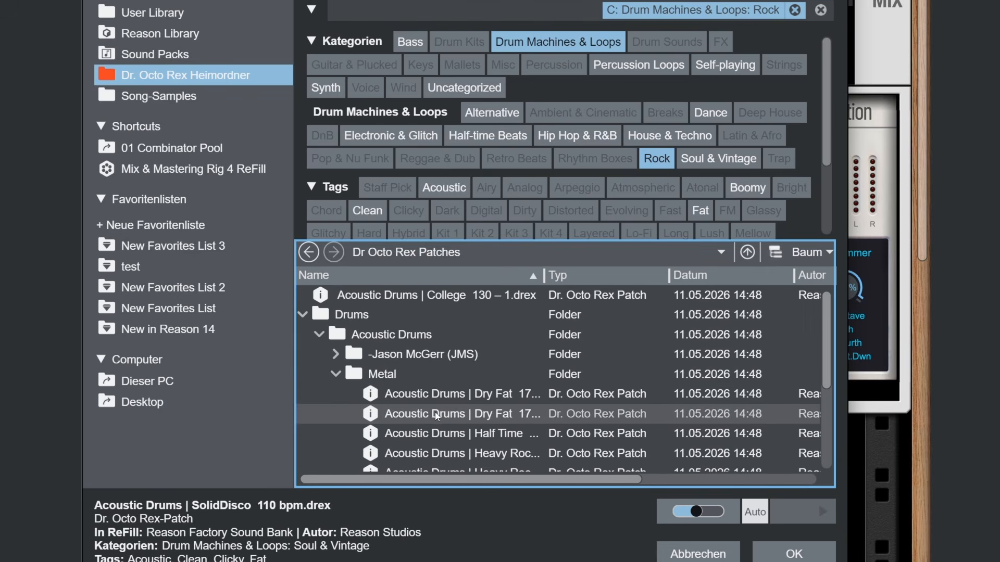
double_click(449, 441)
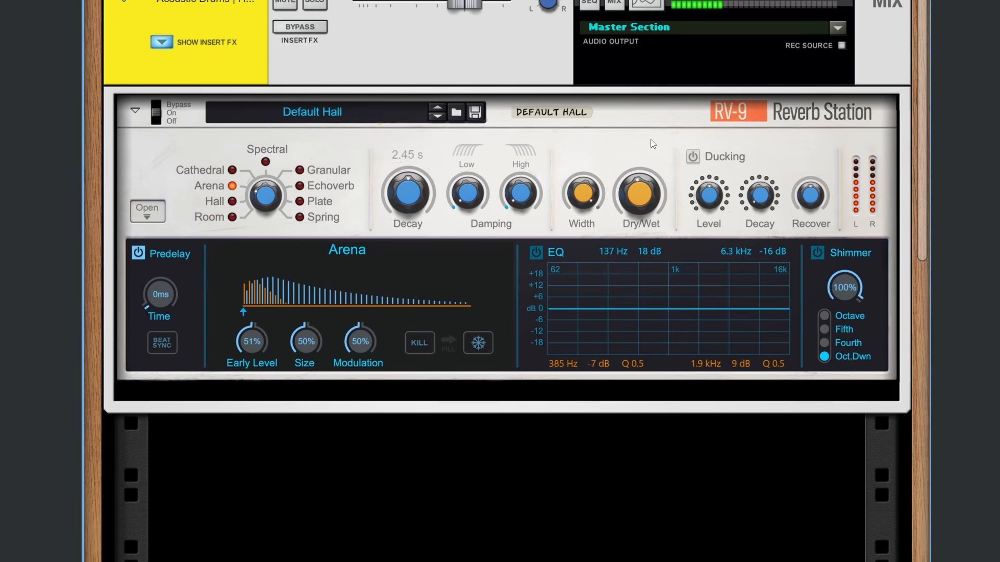
Step: Set the Arena reverb's Decay to 0.68 s and Early Level to 83 %, trying Dry/Wet at 0 % and about 97 %
click(643, 210)
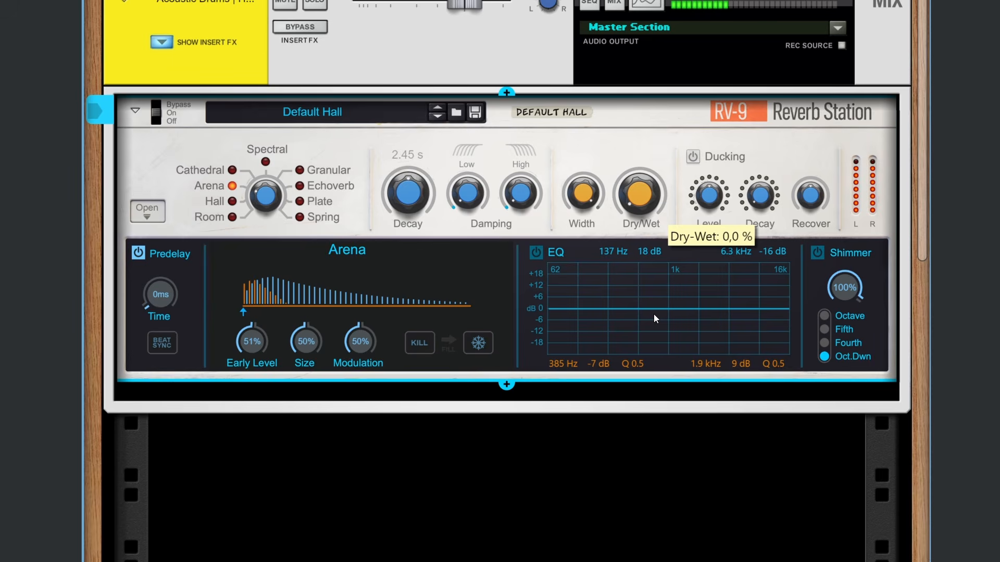
drag(654, 314, 652, 202)
drag(419, 189, 426, 219)
drag(252, 339, 255, 322)
mouse_move(642, 193)
mouse_down()
mouse_move(657, 239)
mouse_move(648, 196)
mouse_up()
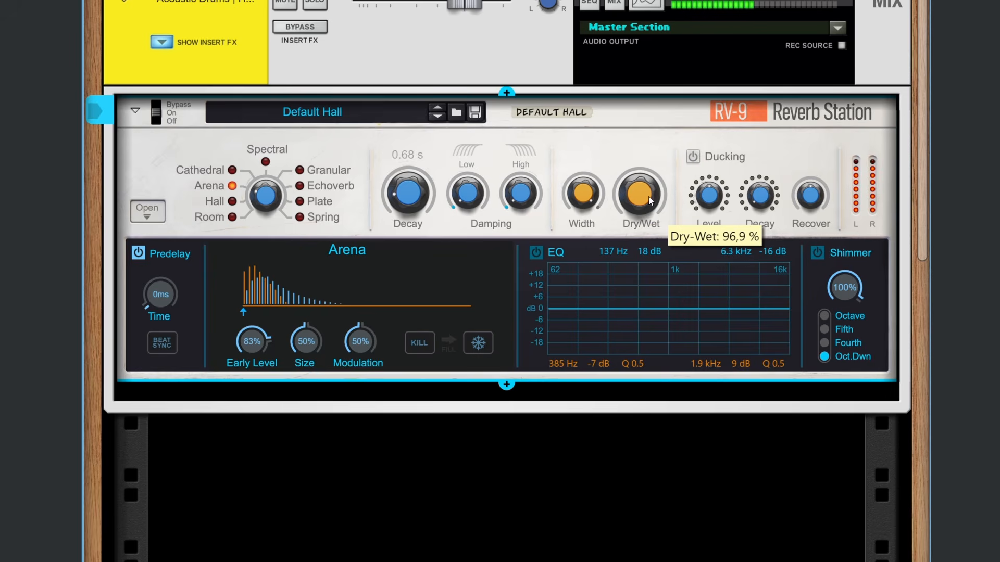
Step: Raise the Arena reverb's low and high Damping, and set its Decay to about 2.30 s
drag(467, 188, 478, 133)
drag(518, 199, 536, 110)
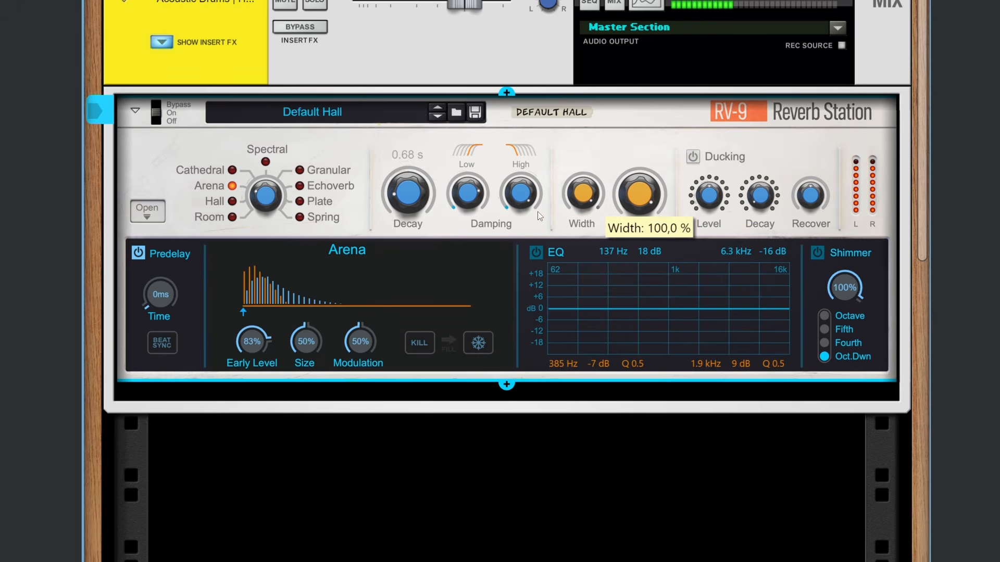
mouse_move(418, 204)
mouse_down()
mouse_move(423, 168)
mouse_move(416, 189)
mouse_up()
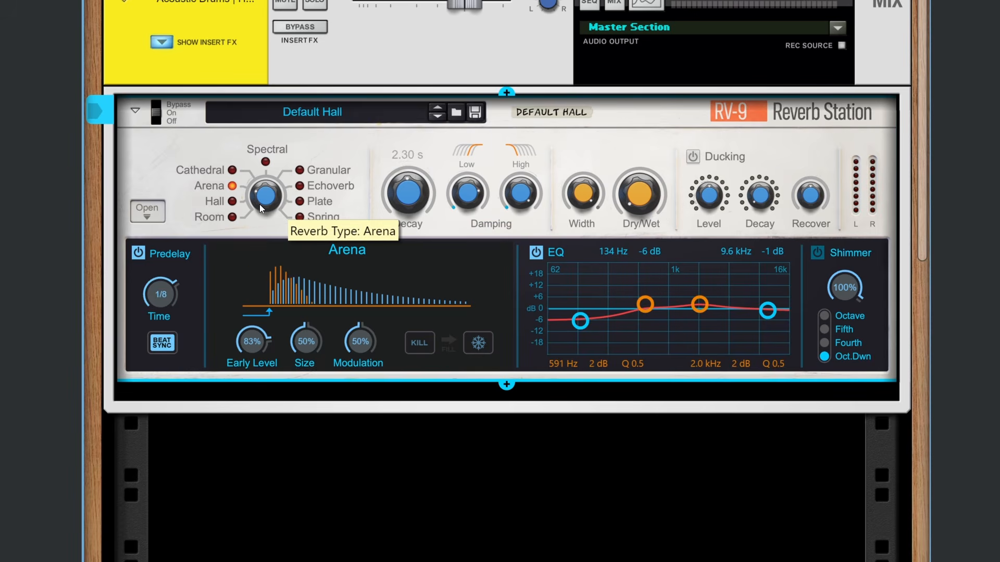
Step: Select the Cathedral reverb type, and remove the Drum Machines & Loops: Rock filter from the patch browser
drag(259, 204, 258, 191)
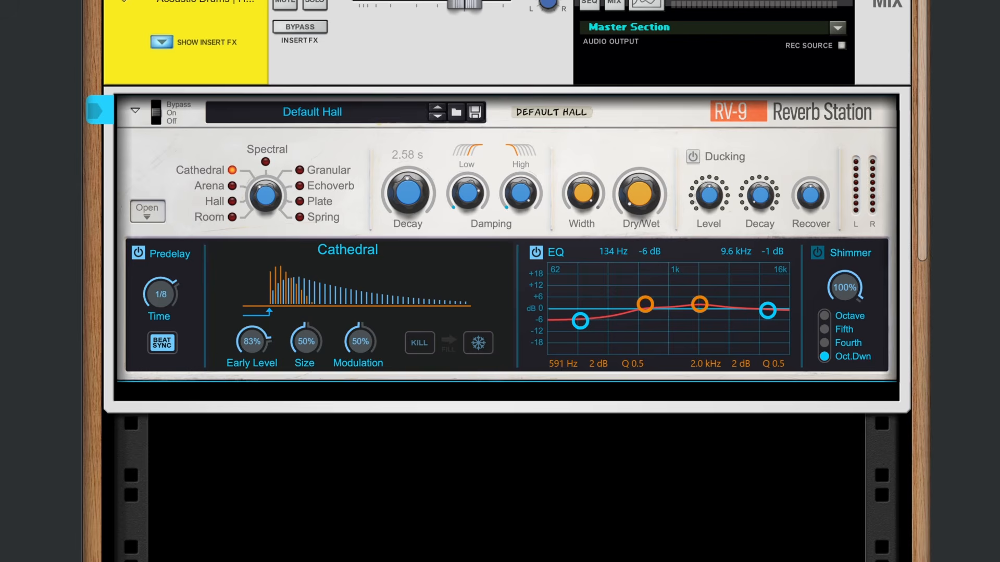
key(F3)
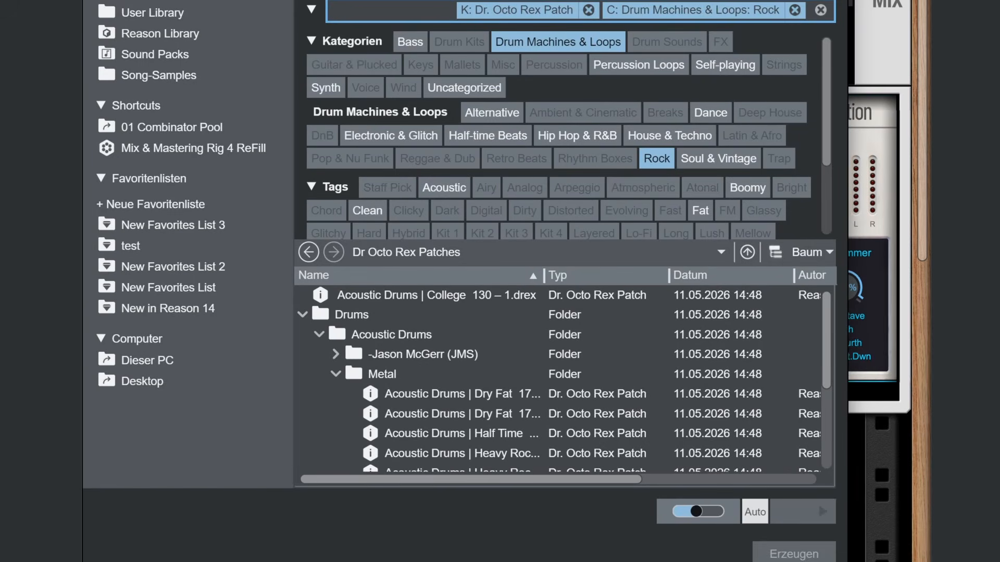
click(794, 10)
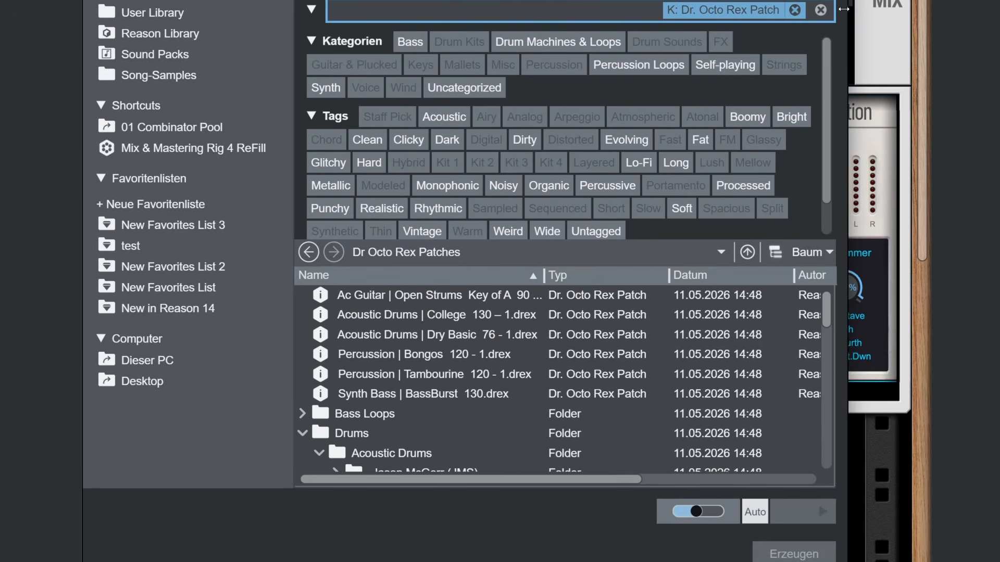
key(F3)
Step: Raise the Cathedral reverb's Dry/Wet, and load the Ambient Dream -eX patch to play through it
drag(639, 204, 648, 72)
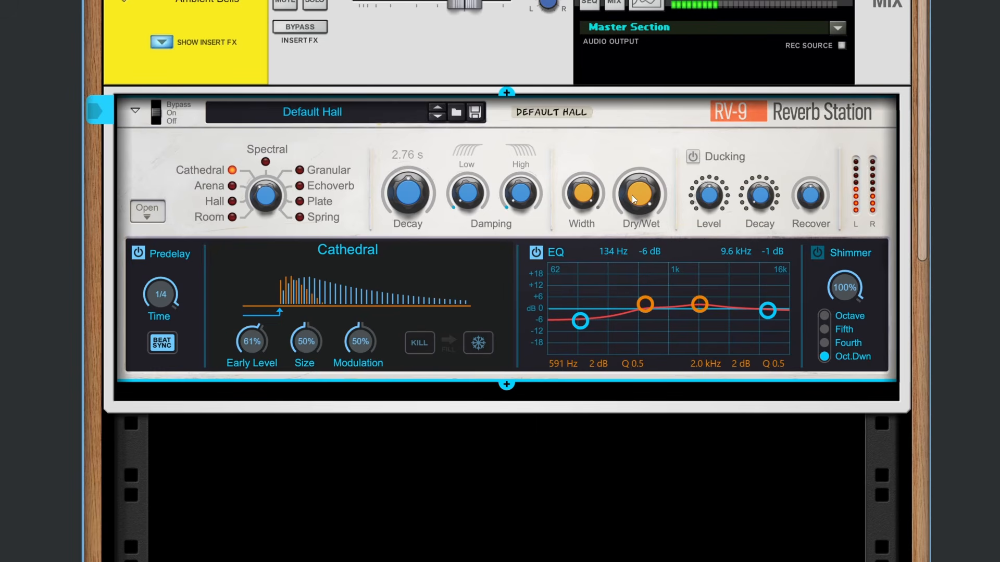
mouse_move(632, 198)
click(438, 1)
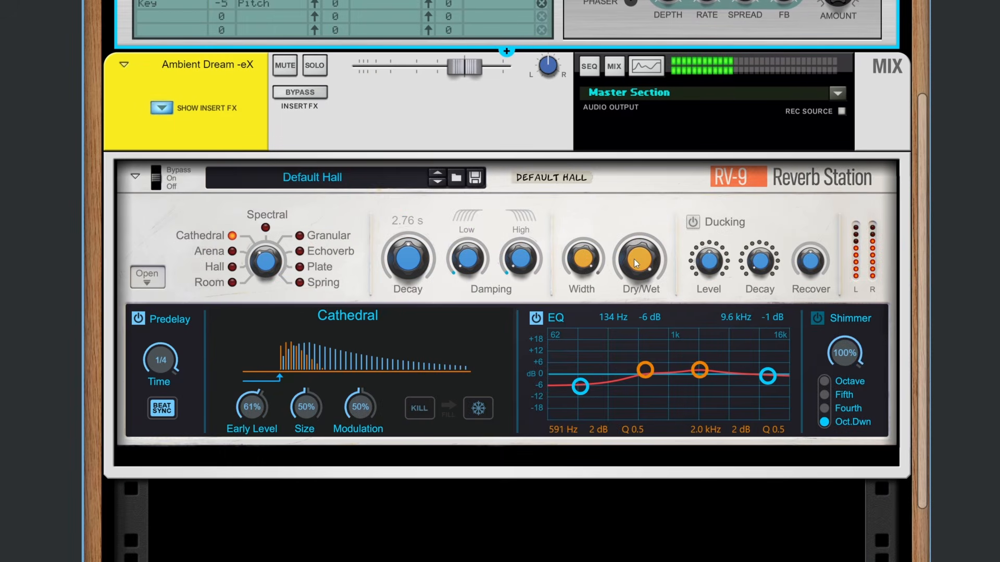
Step: Select the Spectral reverb type, and choose the Dual preset for its Spectral EQ
click(255, 255)
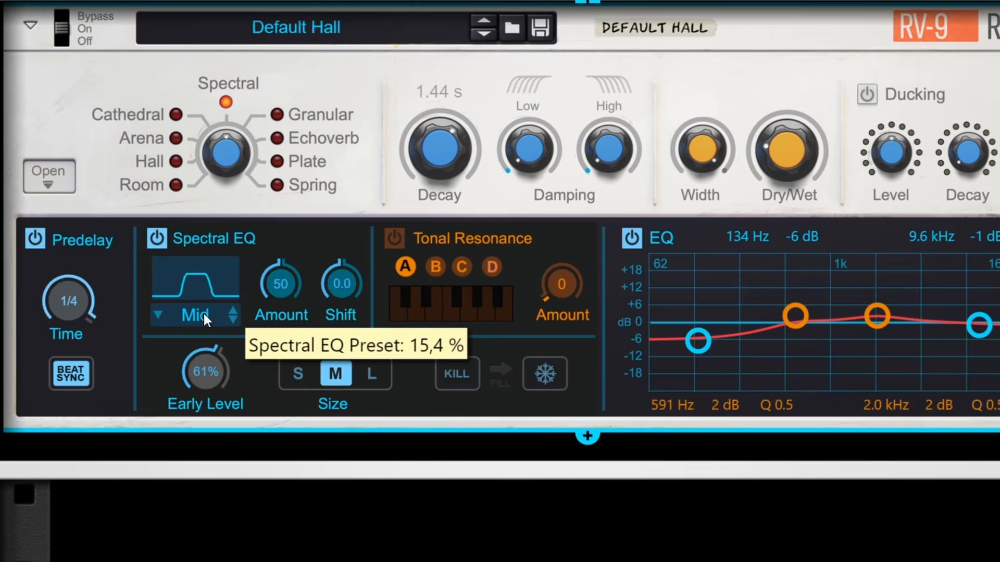
click(245, 304)
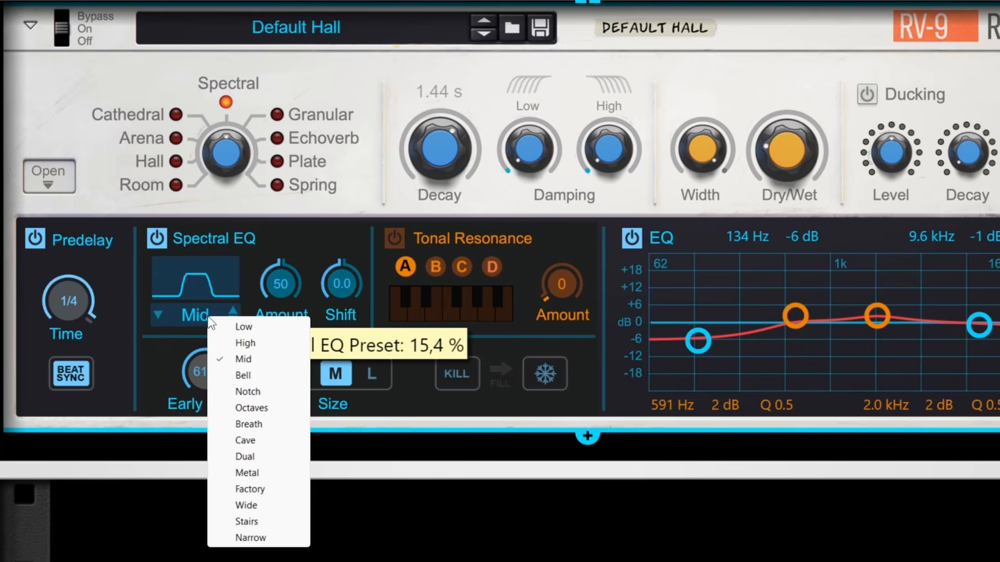
click(247, 457)
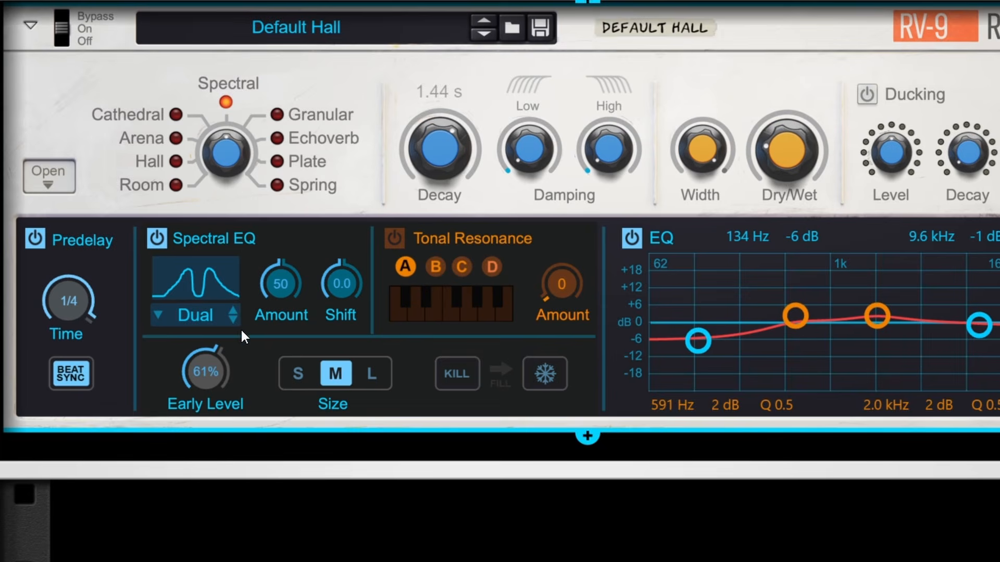
Step: Change the Spectral EQ preset to Factory after trying Wide, and set its Amount to 76 and Shift to about -2.6
click(232, 321)
click(233, 321)
click(233, 319)
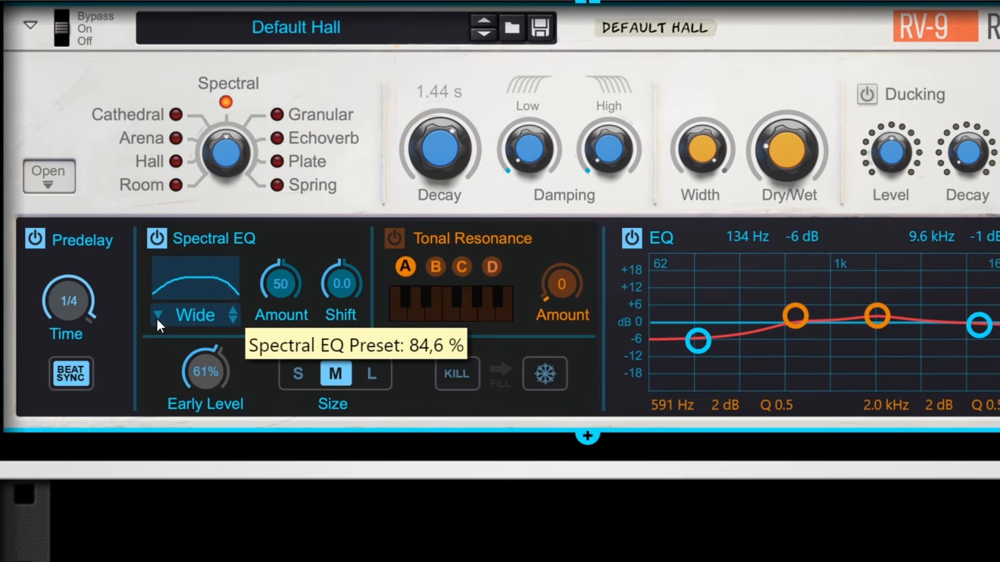
click(156, 317)
drag(280, 287, 344, 286)
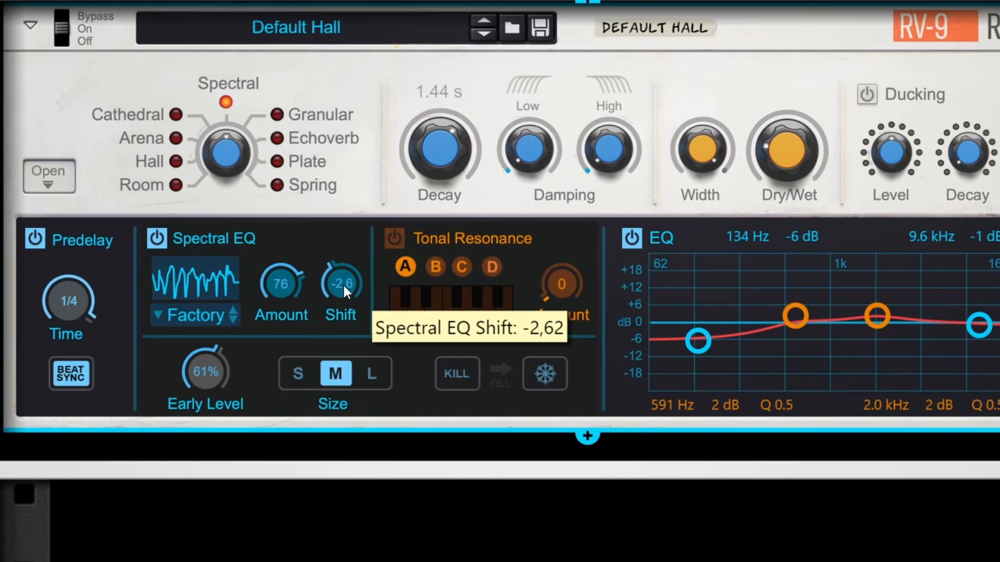
Step: Examine the CV inputs on the RV-9's rear panel, including Spectral EQ Shift, Tonal Resonance Amount and Shimmer Amount, and return to the front
key(Tab)
drag(182, 134, 333, 313)
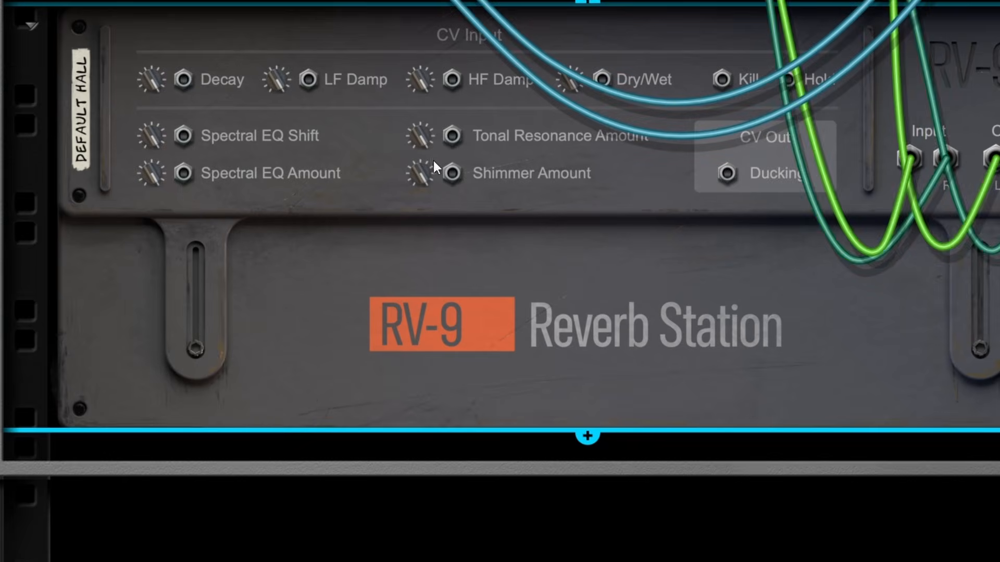
drag(452, 174, 552, 186)
drag(452, 136, 520, 143)
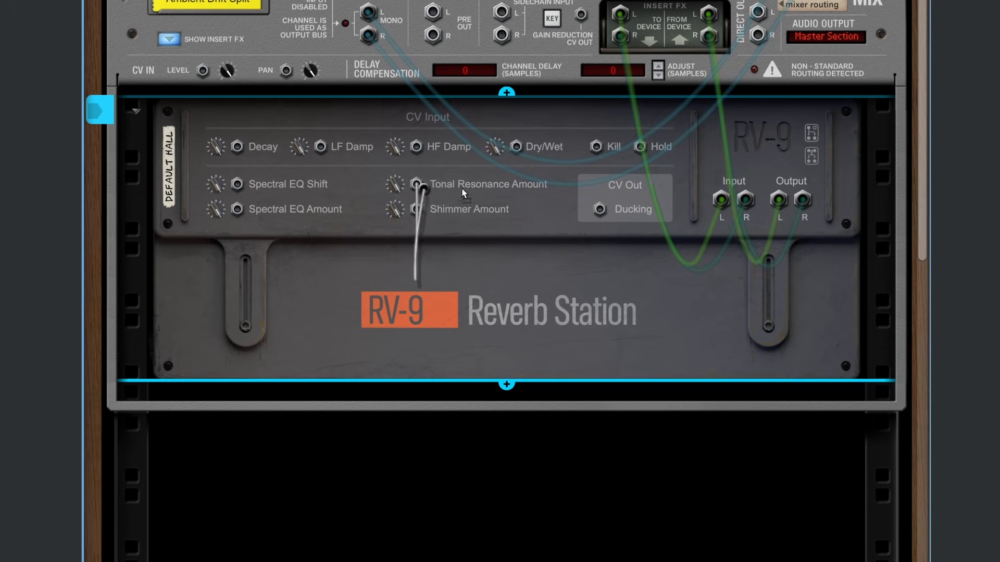
drag(463, 193, 335, 202)
key(Tab)
Step: Turn on Tonal Resonance, switch through note sets B and C, and set its Amount to 89
click(375, 254)
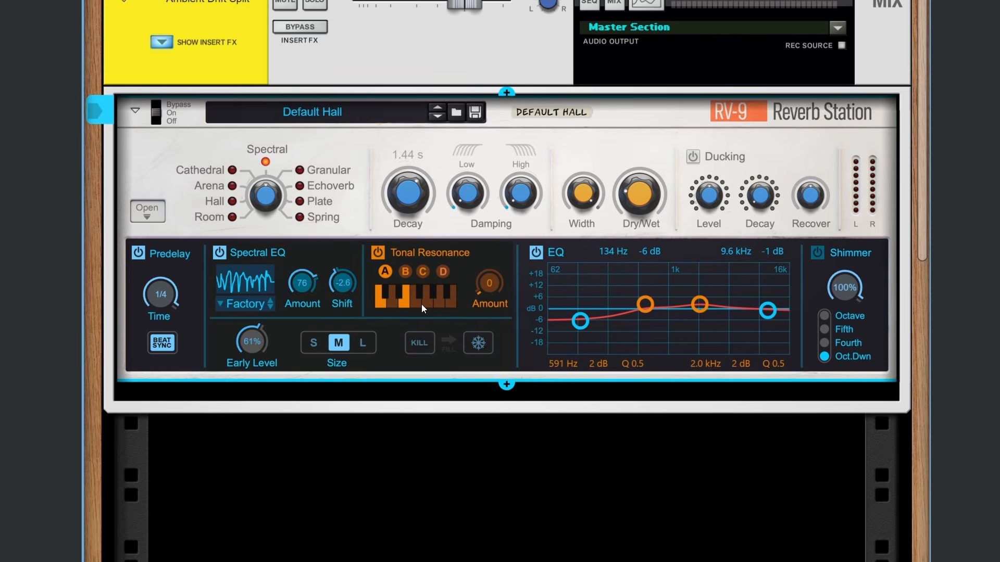
click(405, 272)
click(426, 270)
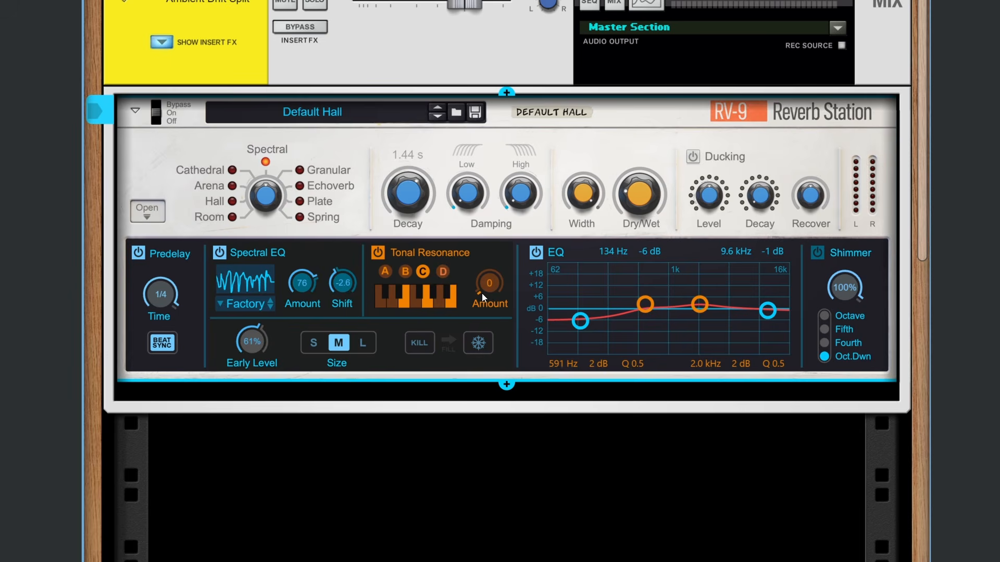
drag(482, 293, 504, 250)
Step: Set the Spectral reverb's Size to L after trying S, and set the Spectral EQ Shift to about 9.3
click(314, 342)
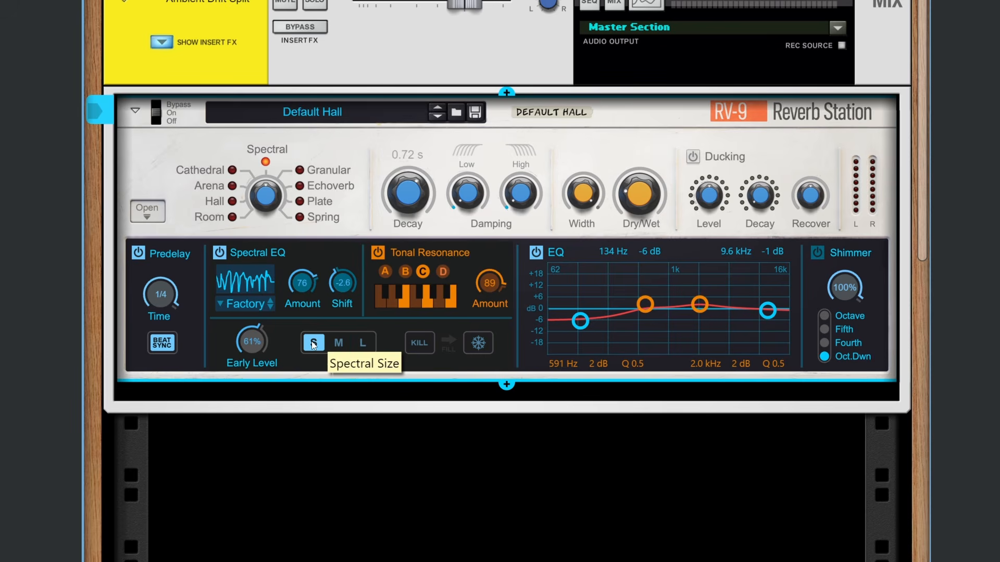
click(363, 343)
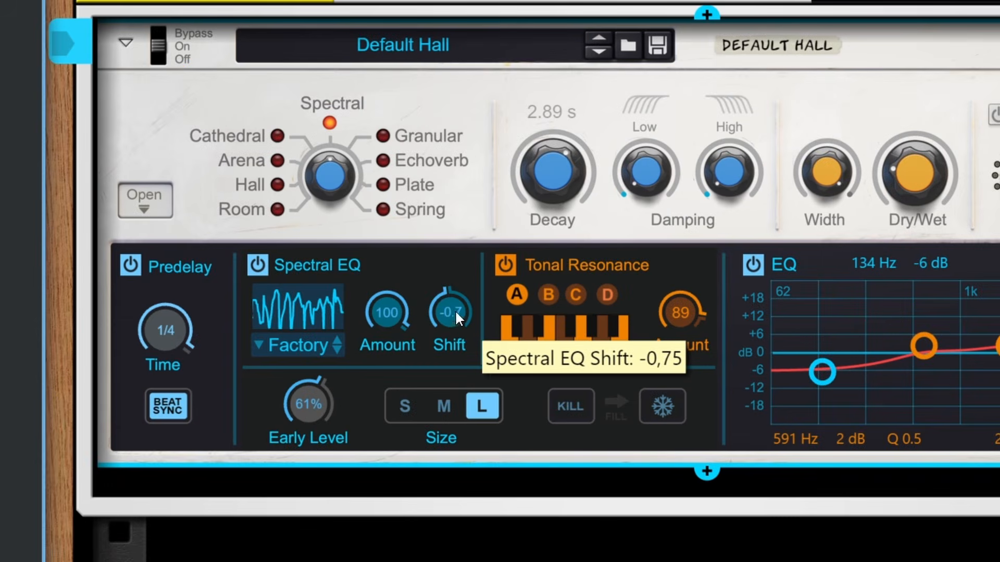
mouse_move(454, 311)
mouse_down()
mouse_move(430, 321)
mouse_move(463, 305)
mouse_move(469, 319)
mouse_move(469, 309)
mouse_up()
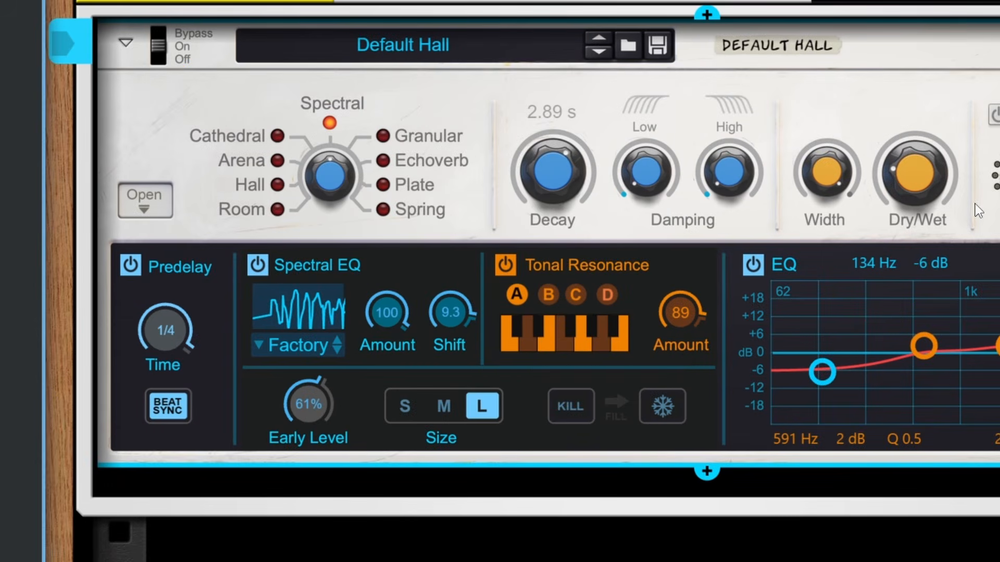
Step: Raise Dry/Wet, and try the Low and Bell Spectral EQ presets with Shift at about 3.7 and other positions
drag(935, 184, 936, 148)
mouse_move(449, 311)
mouse_down()
mouse_move(466, 397)
mouse_move(458, 427)
mouse_move(451, 331)
mouse_up()
click(293, 344)
click(329, 345)
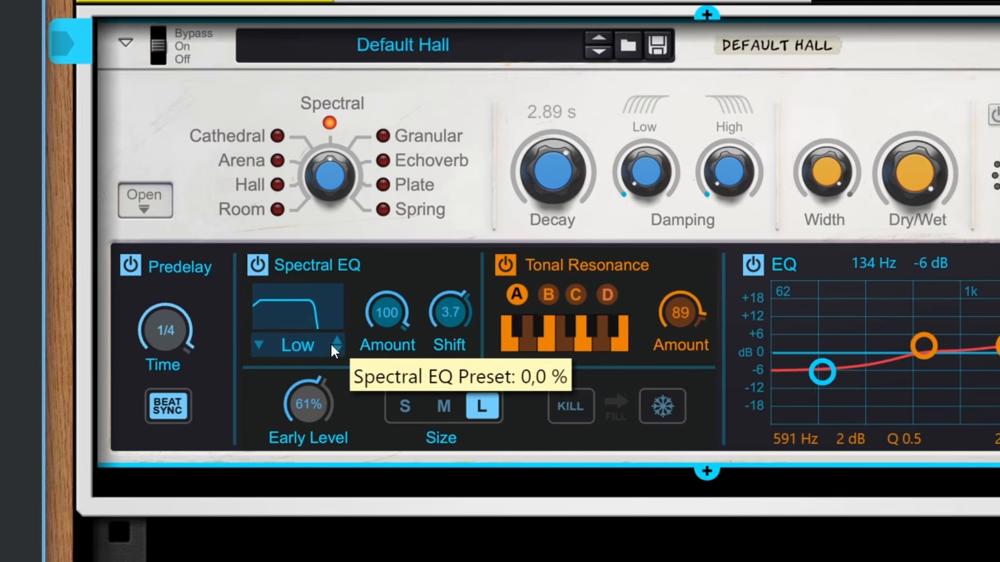
click(337, 349)
click(336, 349)
click(337, 349)
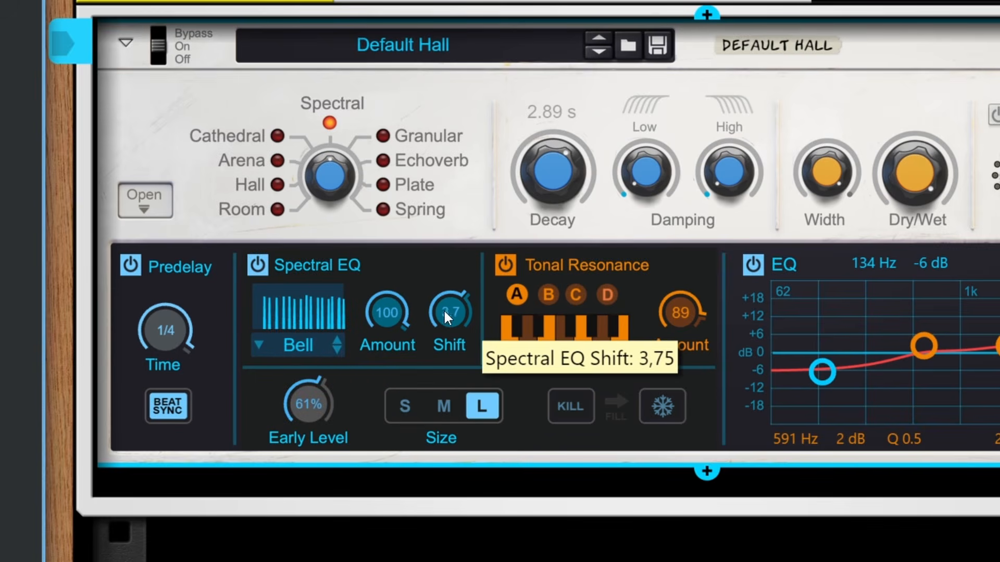
drag(445, 311, 441, 279)
Step: Switch the Spectral EQ preset to Breath, and set the Tonal Resonance Amount to 54 and the Spectral EQ Shift to about -7.8
click(337, 351)
click(340, 351)
click(338, 350)
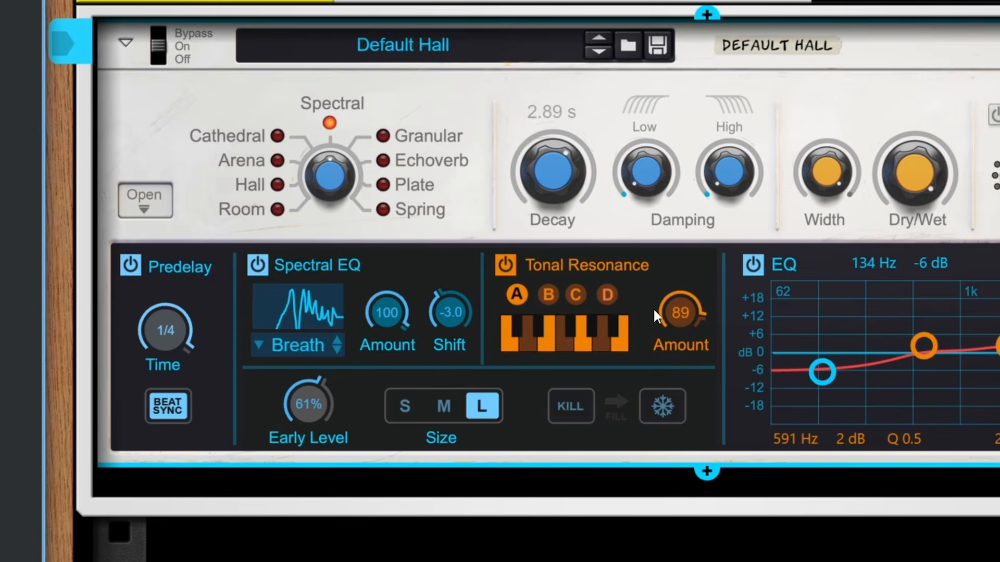
drag(653, 307, 667, 343)
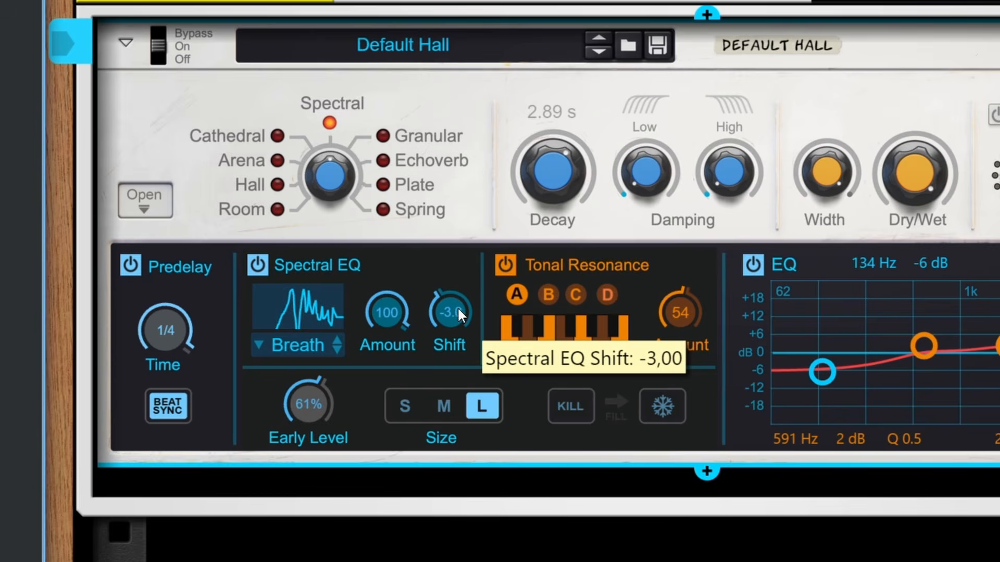
drag(457, 307, 461, 329)
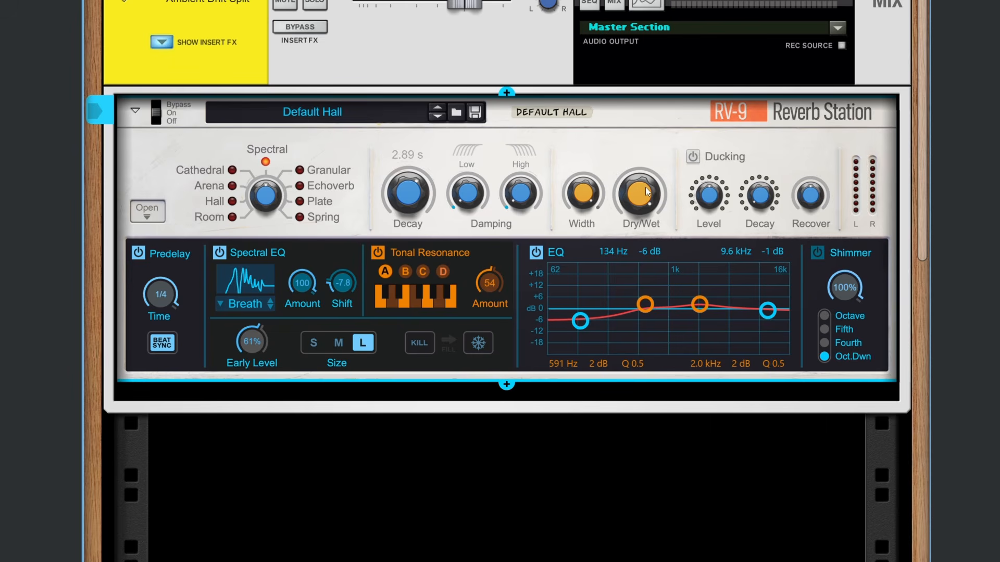
Step: Select the Granular reverb type with Predelay off, and set Grain Len to 0.28 s, Rate to 15 Hz and Buffer Size to 1.29 s
drag(267, 203, 270, 192)
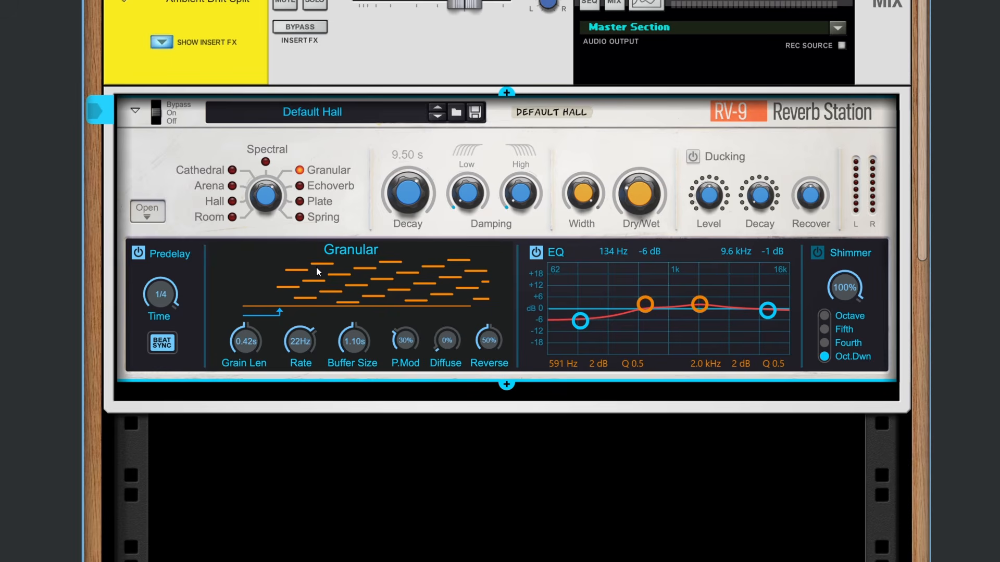
drag(351, 345, 355, 344)
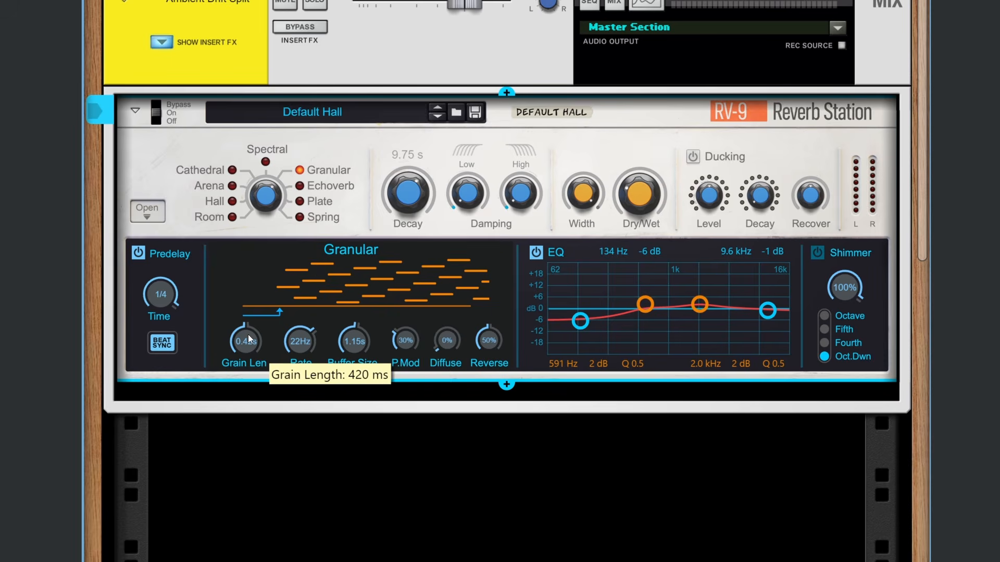
drag(248, 347, 263, 364)
drag(257, 347, 359, 330)
click(138, 252)
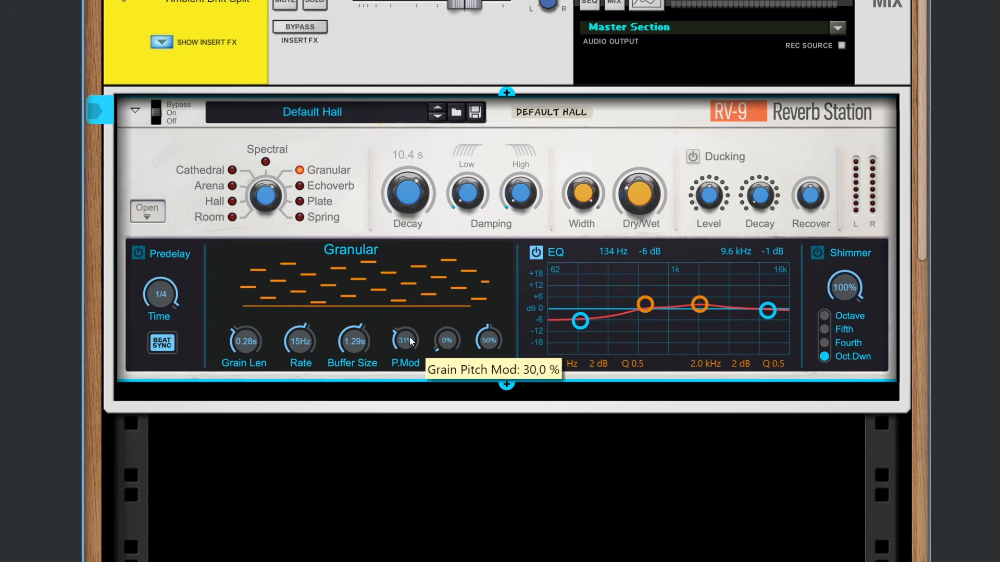
Step: Set the Granular reverb's P.Mod to 38 %, and try its Diffuse control before returning it to 0 %
mouse_move(409, 336)
mouse_down()
mouse_move(411, 324)
mouse_move(412, 338)
mouse_up()
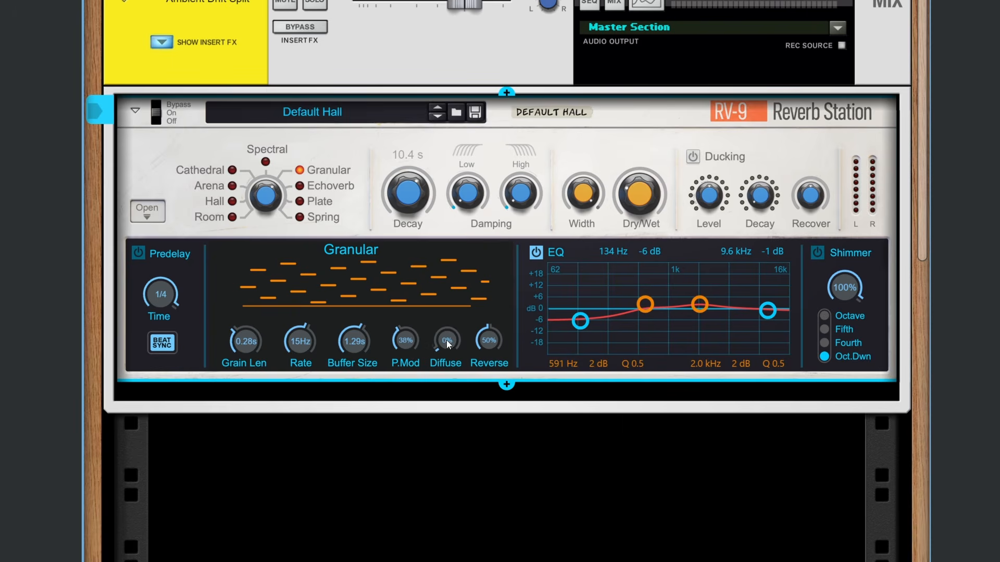
drag(445, 339, 456, 360)
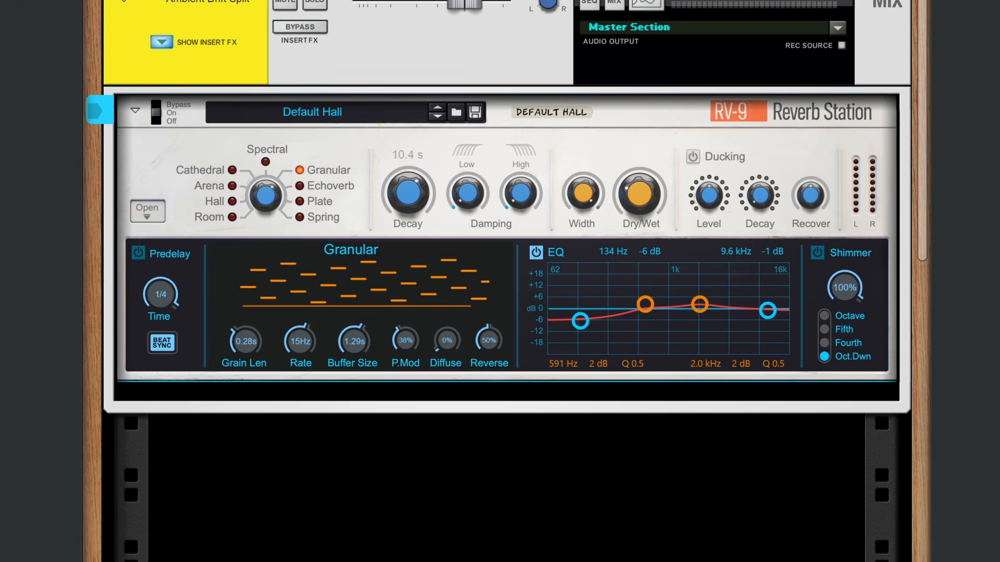
scroll(513, 126, down, 1)
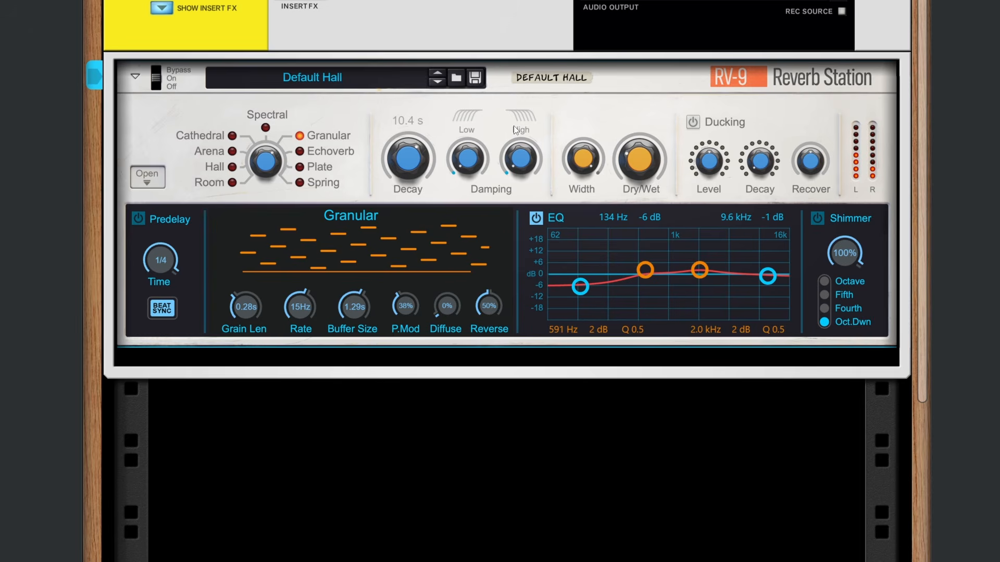
Step: Set the grain Rate to 9.5 Hz after trying about 45 Hz and 3.4 Hz, and set Grain Len to 0.51 s
drag(302, 318, 313, 275)
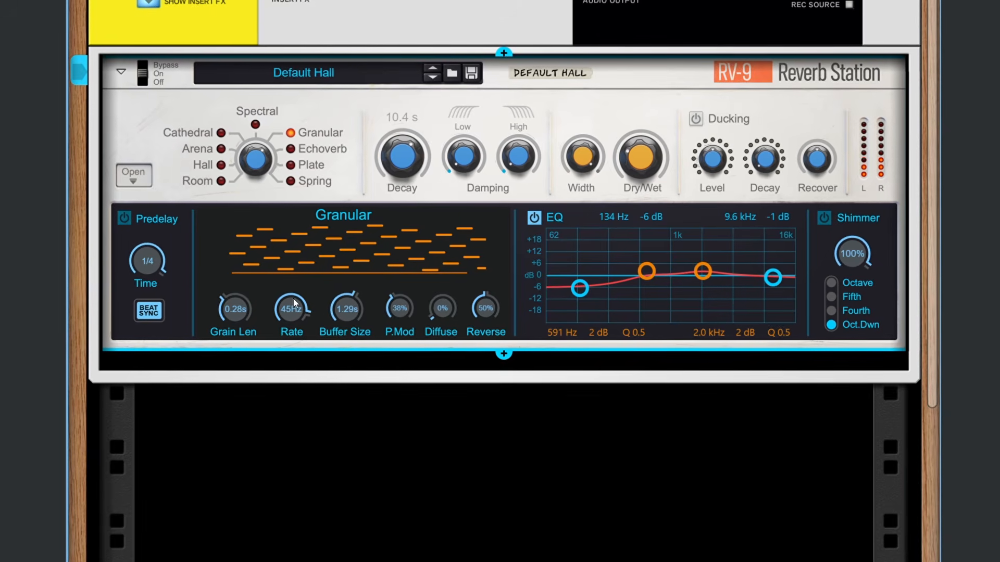
drag(292, 302, 295, 308)
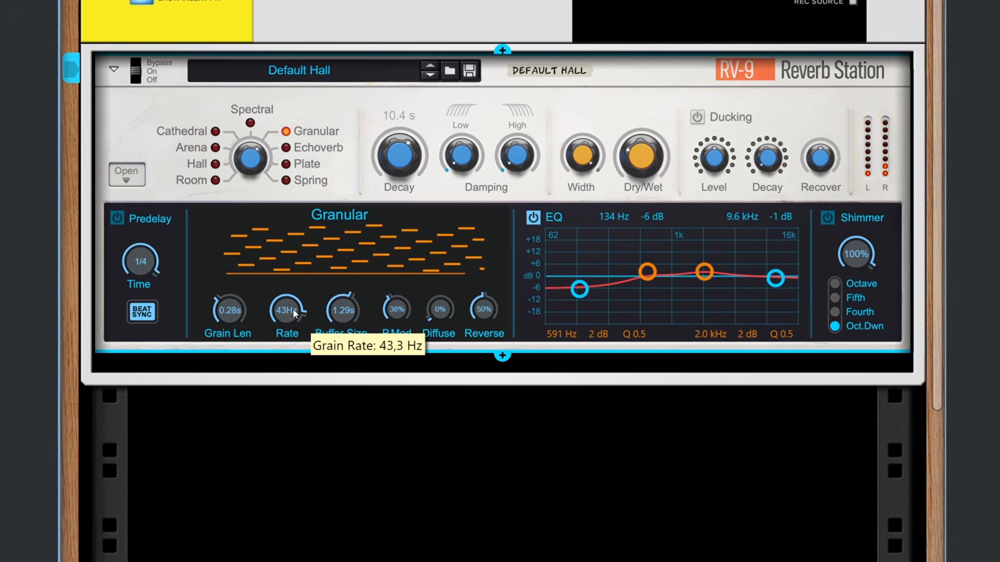
drag(291, 308, 238, 295)
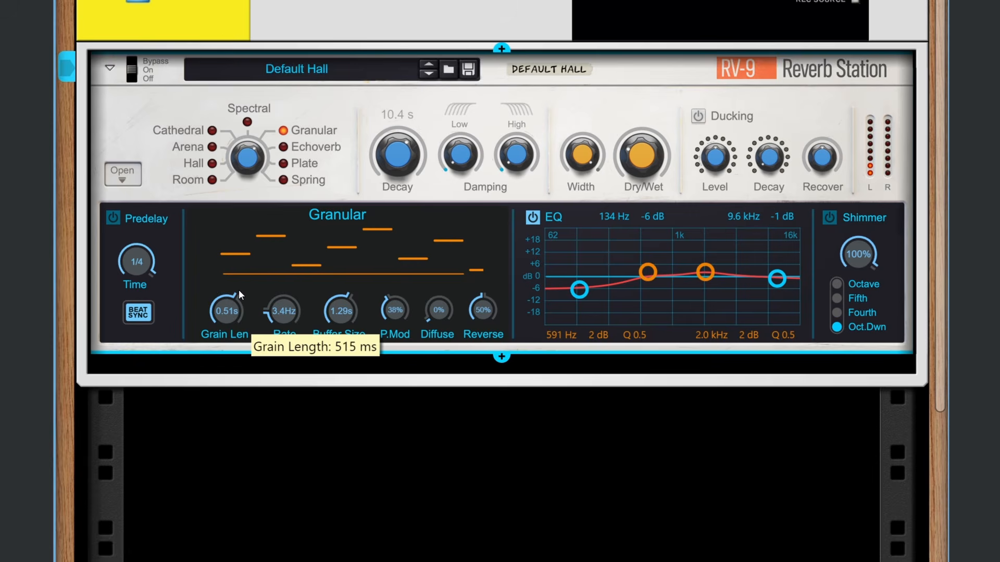
drag(287, 317, 286, 295)
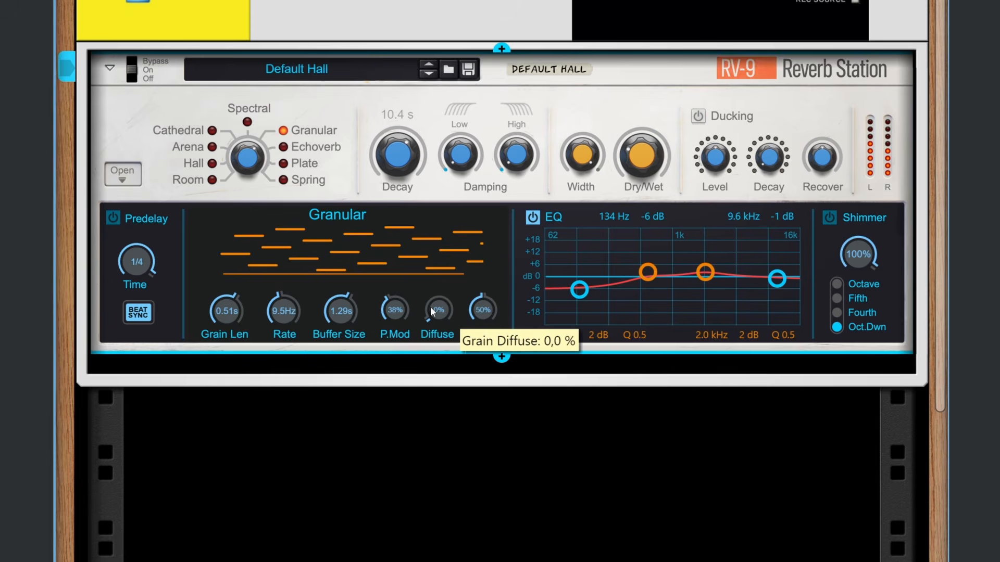
Step: Set the grain Diffuse to 51 % after trying 91 %, Reverse to 100 %, and the Shimmer amount to 45 %
drag(430, 308, 446, 245)
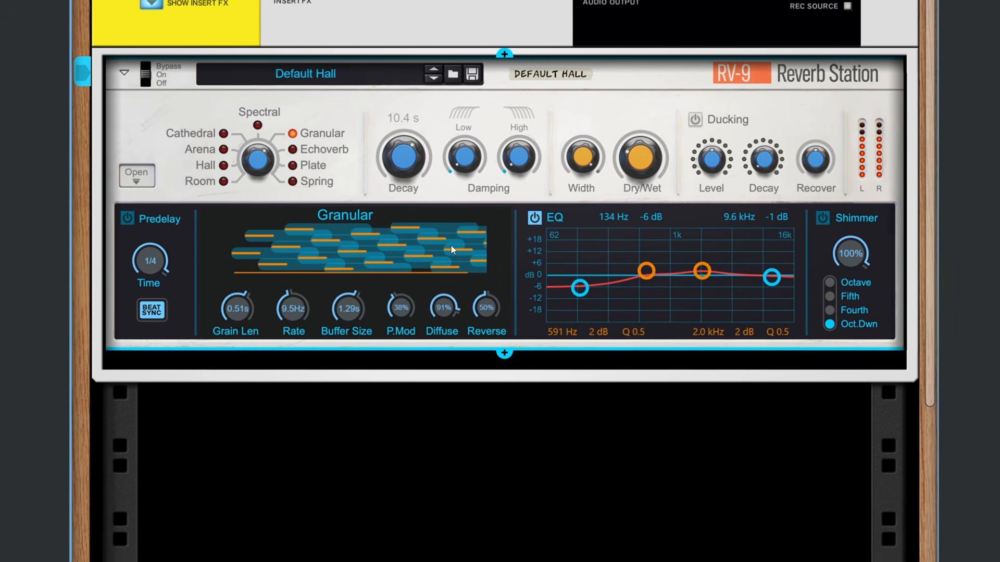
drag(446, 306, 449, 339)
drag(498, 311, 504, 228)
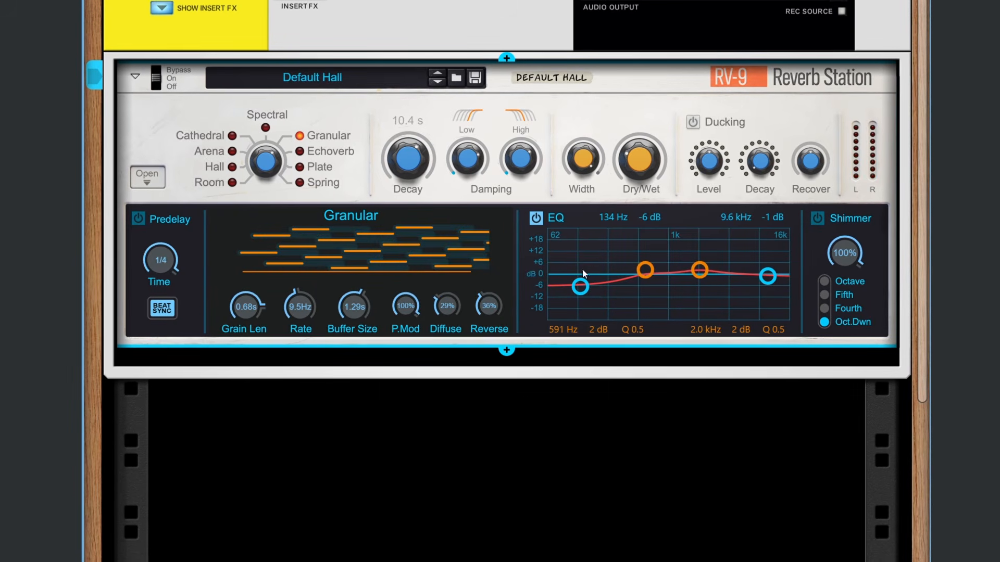
drag(844, 254, 845, 285)
Step: Select the Echoverb reverb type and set both its Diffuse Amount and Spread to 0 %
scroll(439, 310, down, 3)
scroll(381, 283, up, 4)
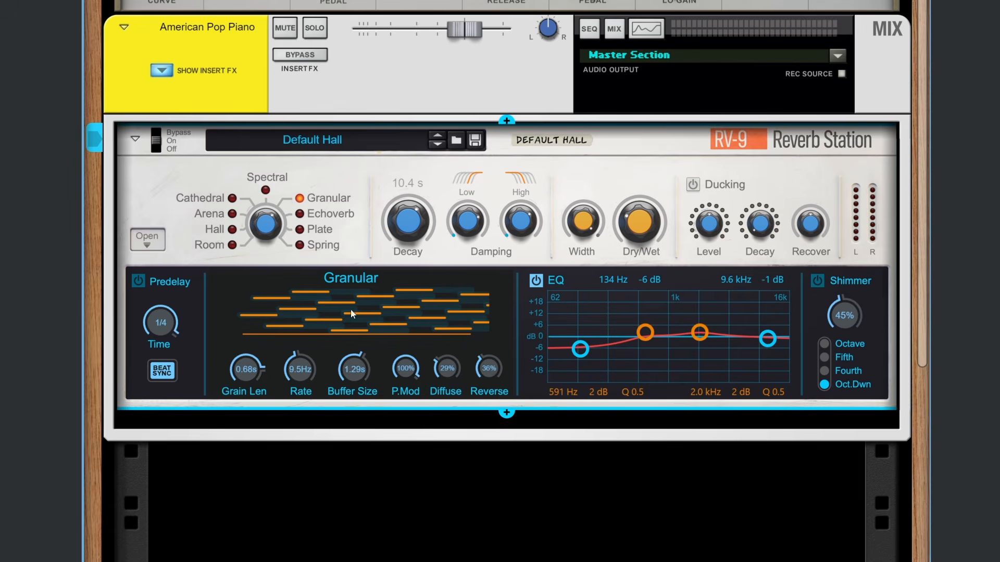
scroll(305, 352, up, 2)
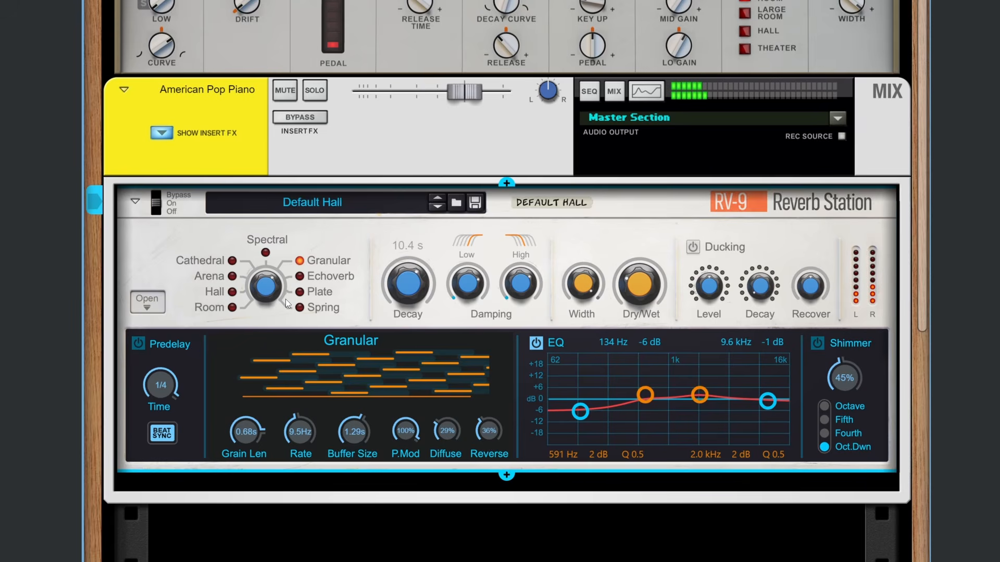
drag(411, 432, 418, 476)
drag(270, 286, 271, 290)
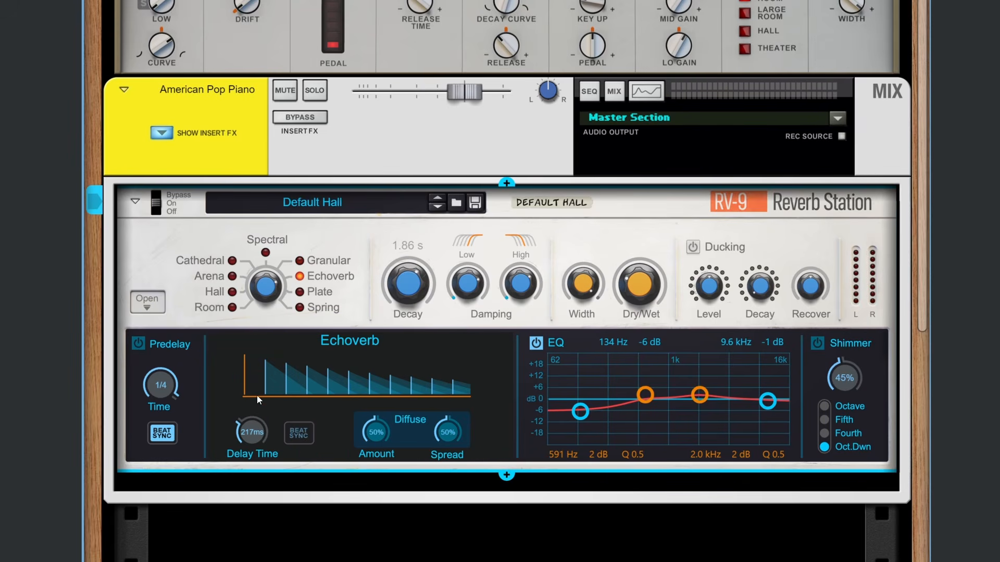
drag(376, 432, 377, 460)
drag(448, 432, 449, 459)
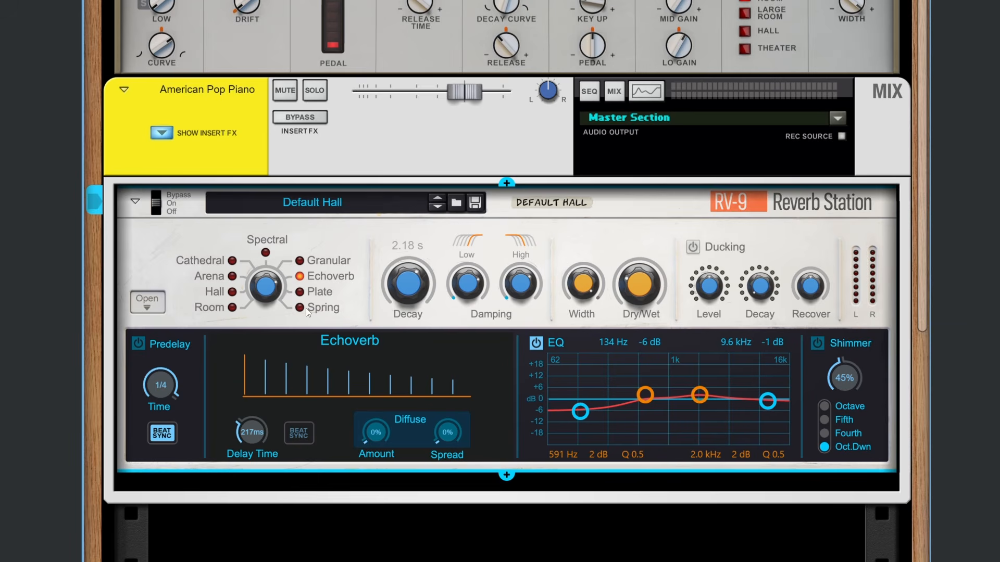
Step: Beat-sync the Echoverb Delay Time and set it to 3/16
click(285, 440)
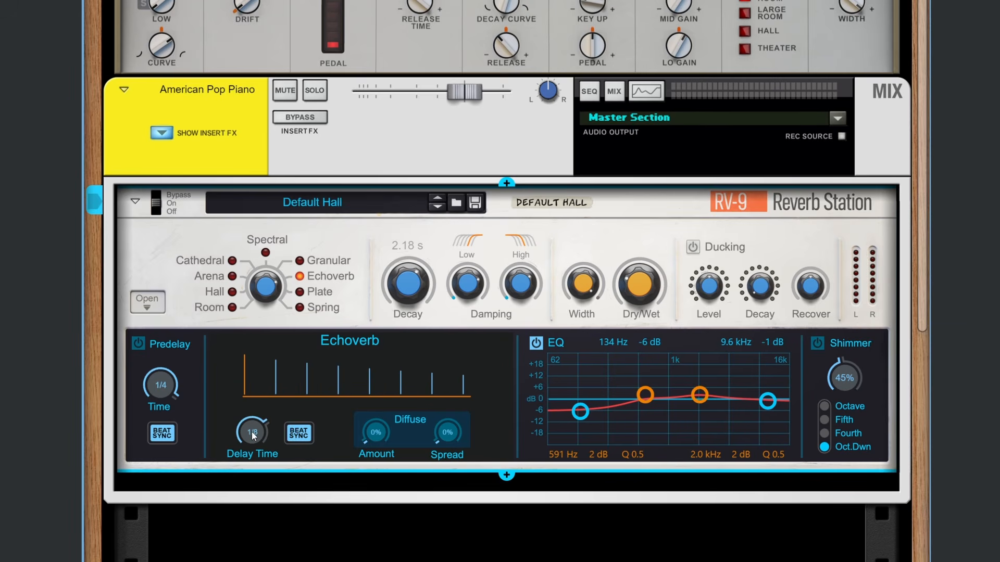
drag(252, 432, 261, 434)
drag(254, 438, 266, 433)
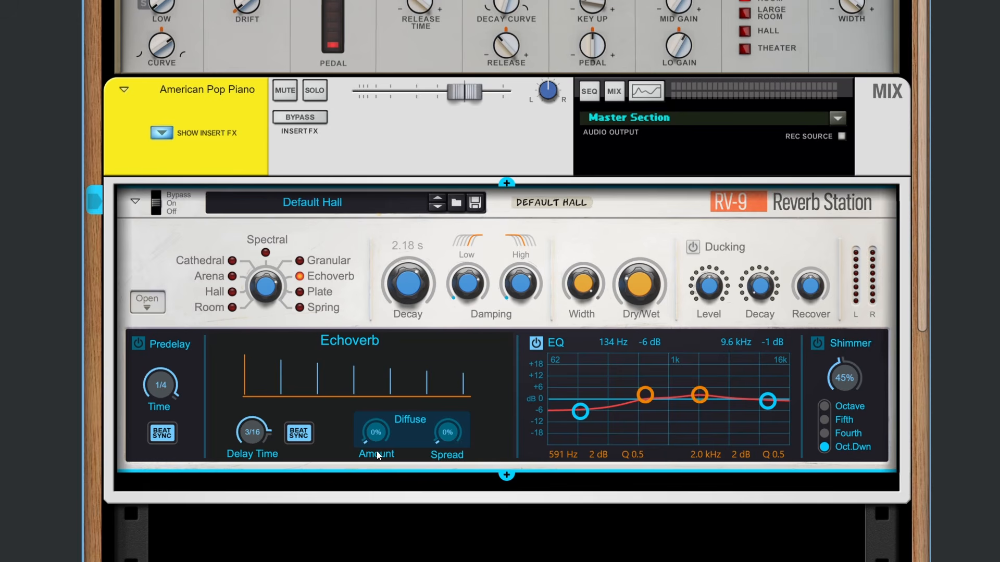
Step: Set the Echoverb Diffuse Amount to 100 % and Spread to 56 %
mouse_move(379, 438)
mouse_down()
mouse_move(391, 415)
mouse_move(390, 431)
mouse_up()
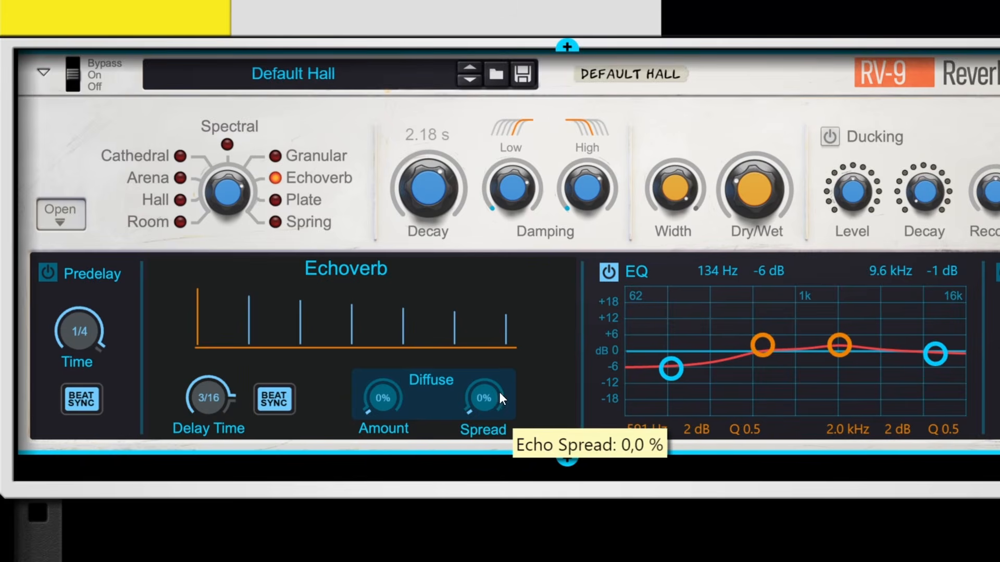
drag(451, 432, 448, 426)
mouse_move(486, 389)
mouse_down()
mouse_move(489, 374)
mouse_move(470, 387)
mouse_move(473, 414)
mouse_move(489, 360)
mouse_move(483, 391)
mouse_up()
drag(382, 402, 310, 321)
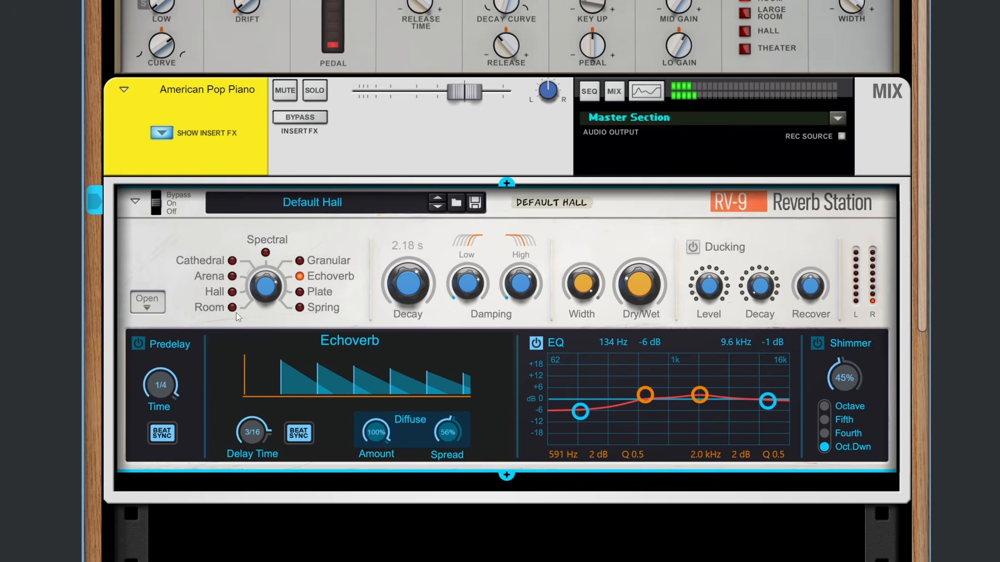
Step: Select the Plate reverb type and step through all four plates several times, ending on plate 4
drag(261, 290, 261, 286)
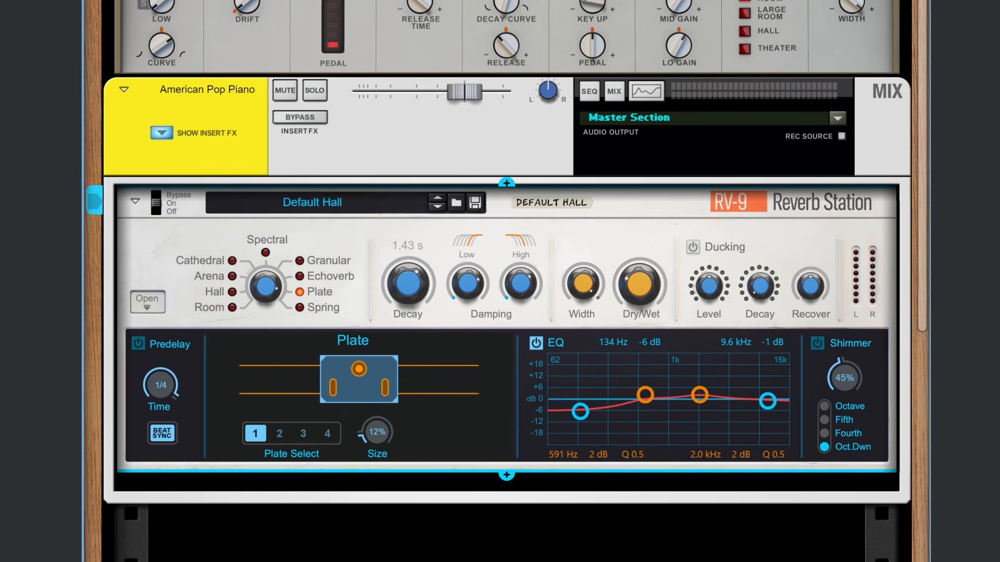
click(280, 434)
click(303, 433)
click(328, 437)
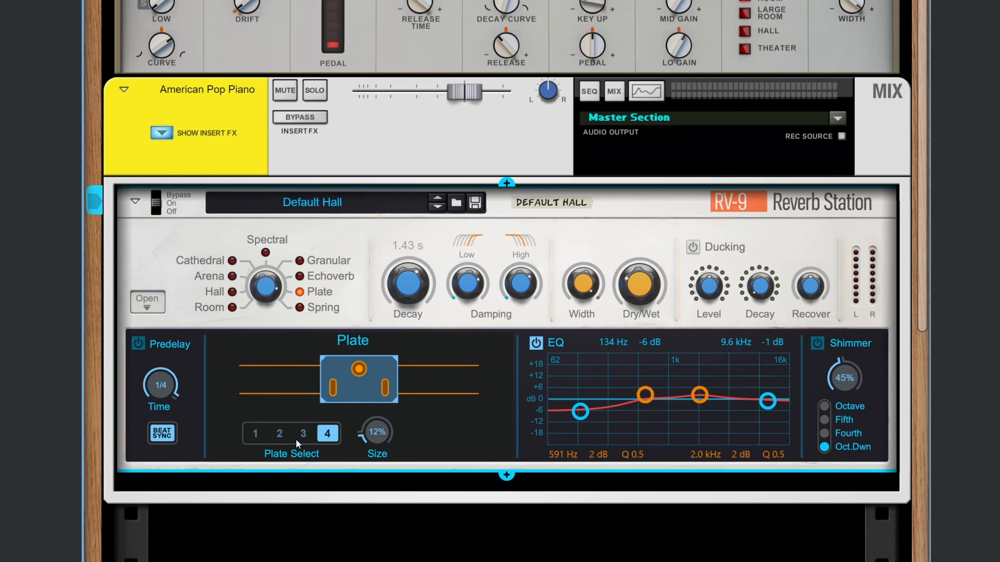
click(256, 438)
click(280, 436)
click(318, 437)
click(280, 437)
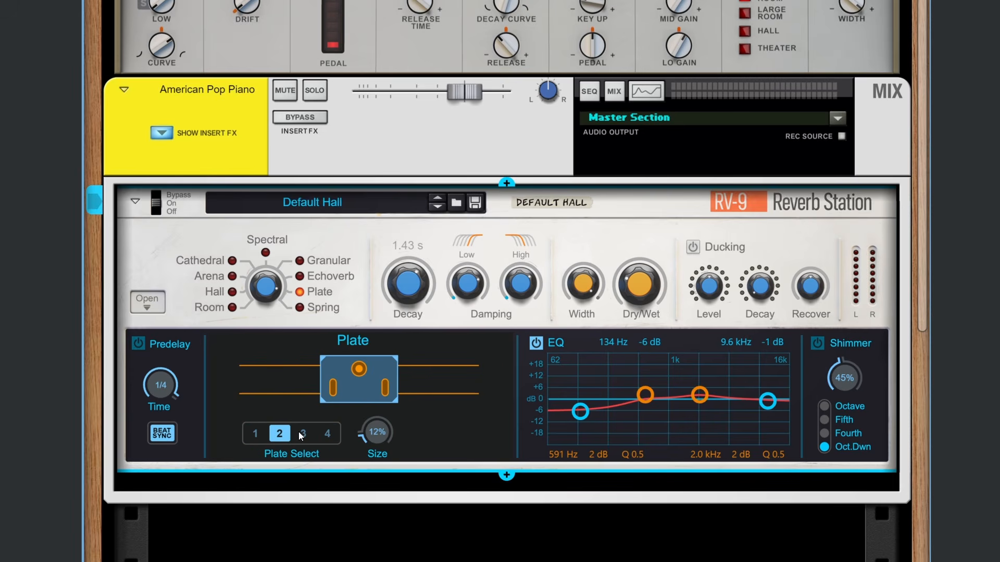
click(304, 437)
click(321, 438)
click(256, 437)
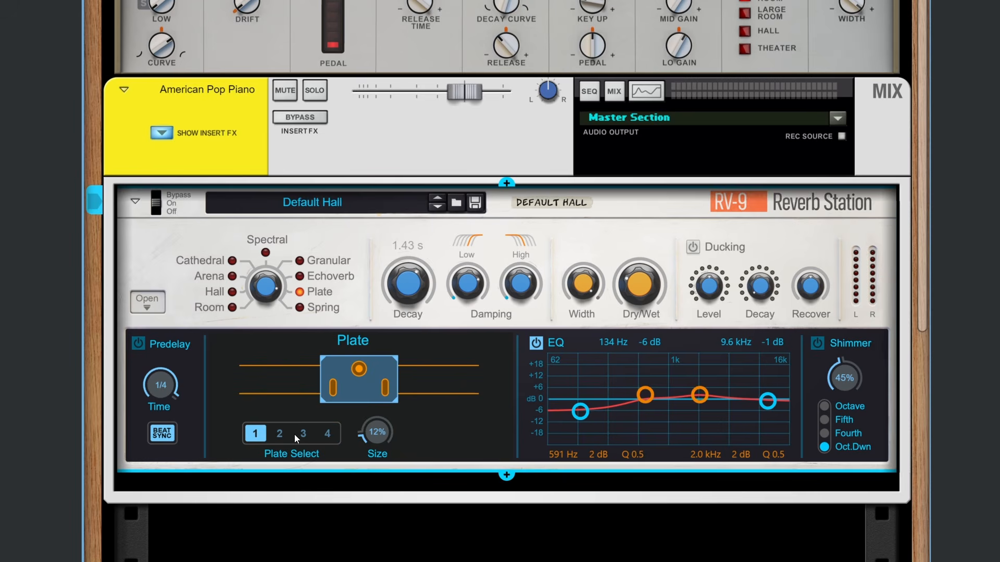
click(280, 436)
click(303, 436)
click(327, 436)
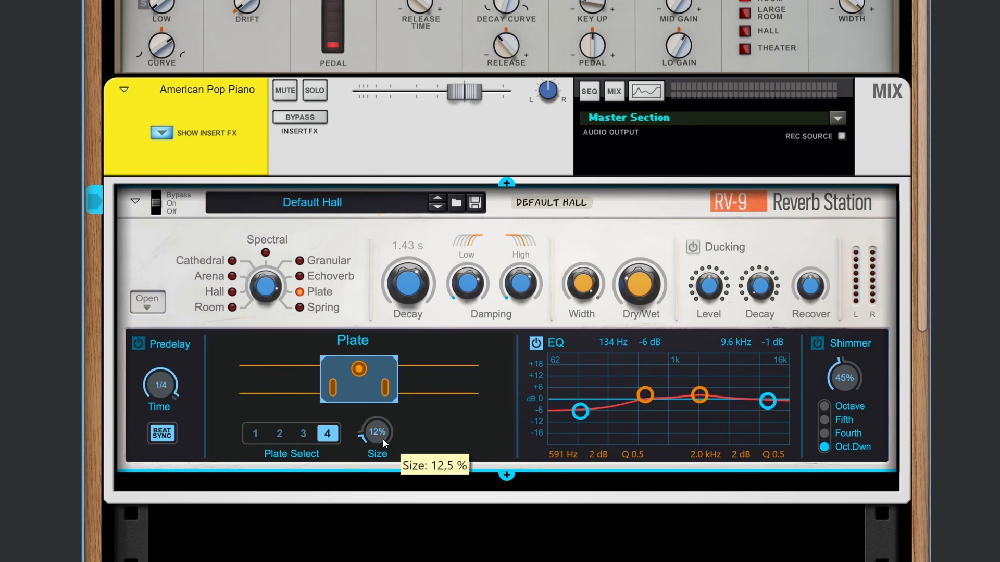
Step: Set the Plate reverb's Size to 100 %
drag(383, 439, 421, 357)
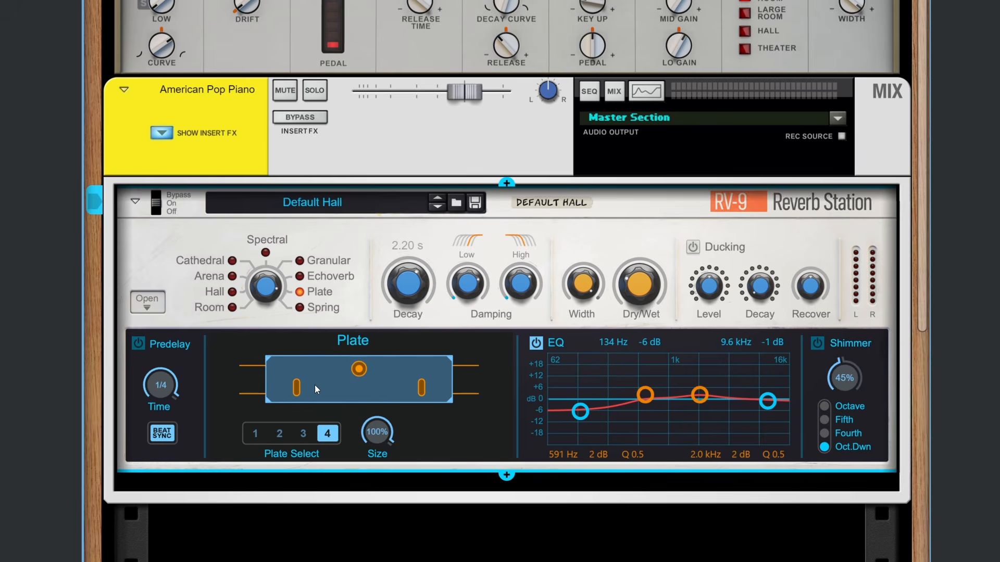
drag(373, 420, 391, 402)
mouse_move(625, 279)
mouse_down()
mouse_move(642, 288)
mouse_move(642, 280)
mouse_up()
Step: Select the Spring reverb type with spring 4, and set Size to 100 % after trying 0 %
drag(272, 301, 274, 265)
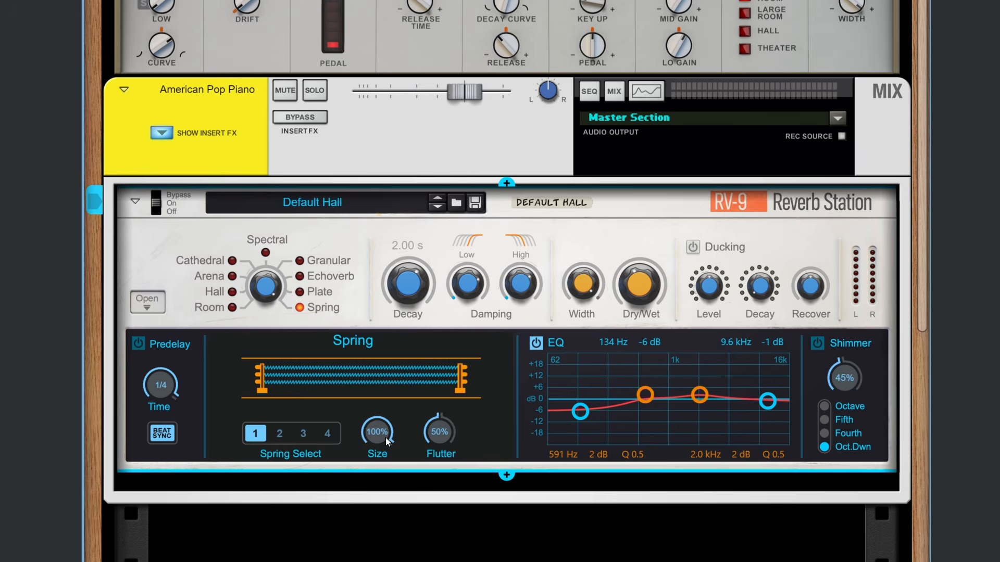
drag(386, 437, 424, 551)
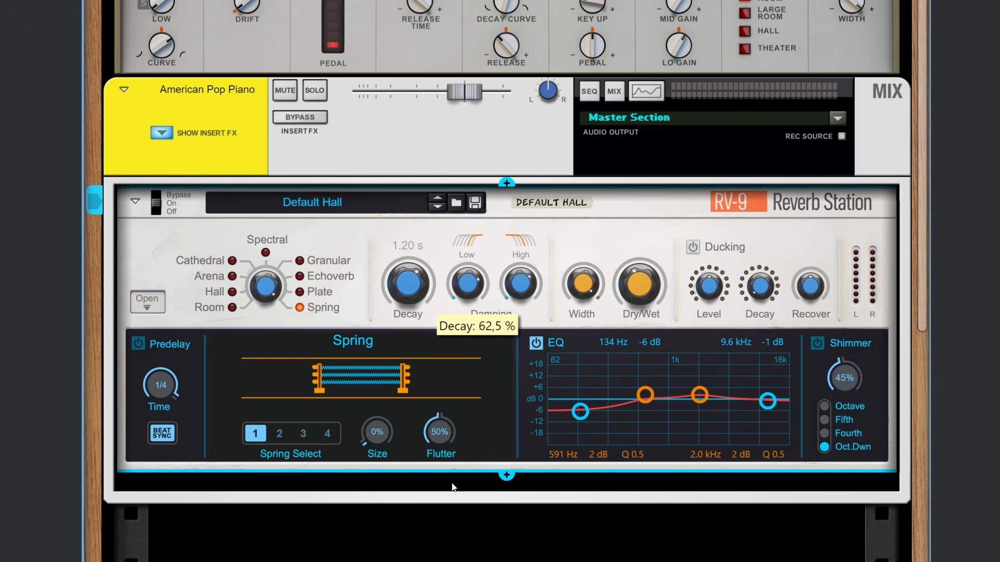
click(279, 436)
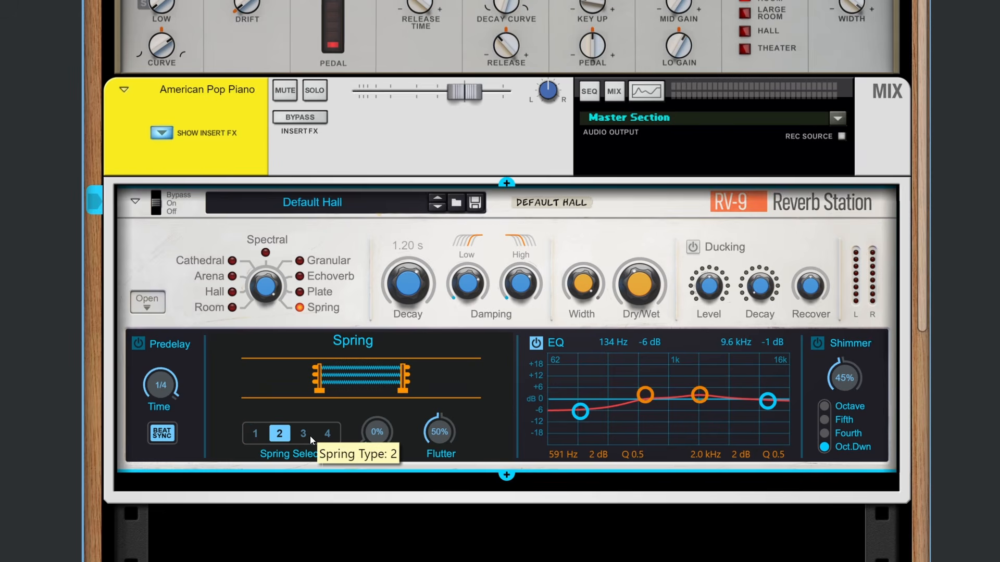
click(303, 435)
click(328, 434)
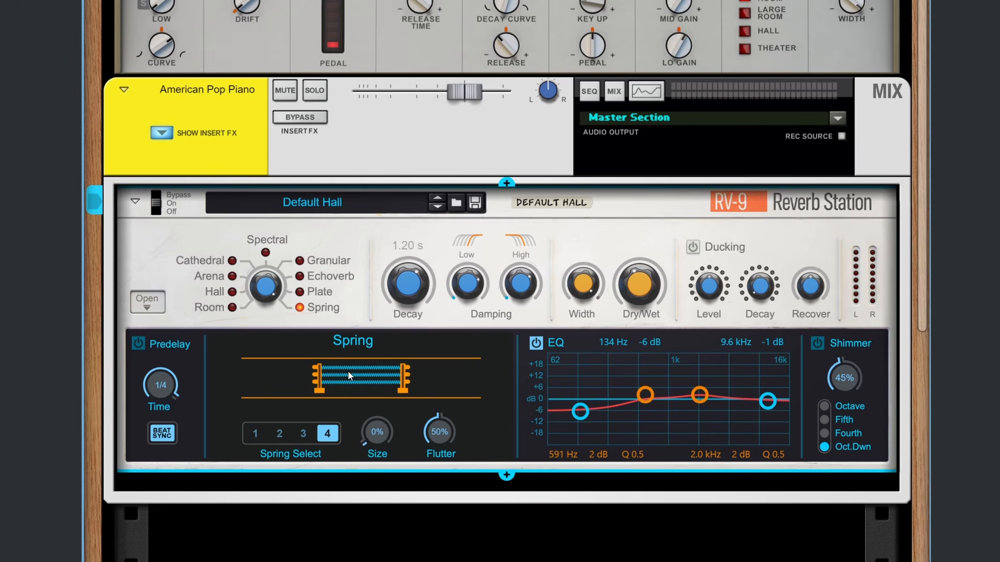
drag(375, 442, 383, 350)
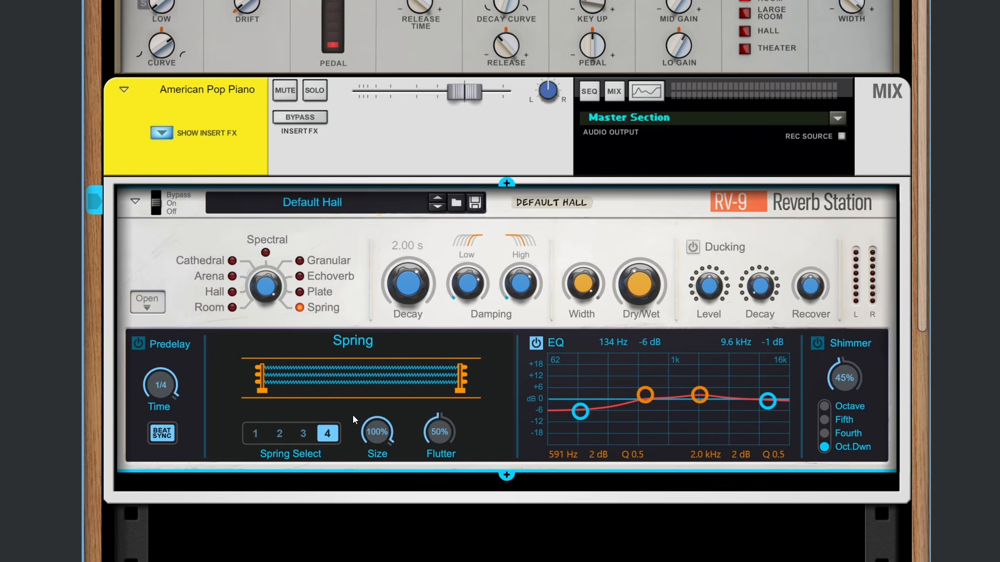
Step: Try springs 2 and 3 at 3 % Size, return to spring 1, and set Size and Flutter to 100 %
click(280, 433)
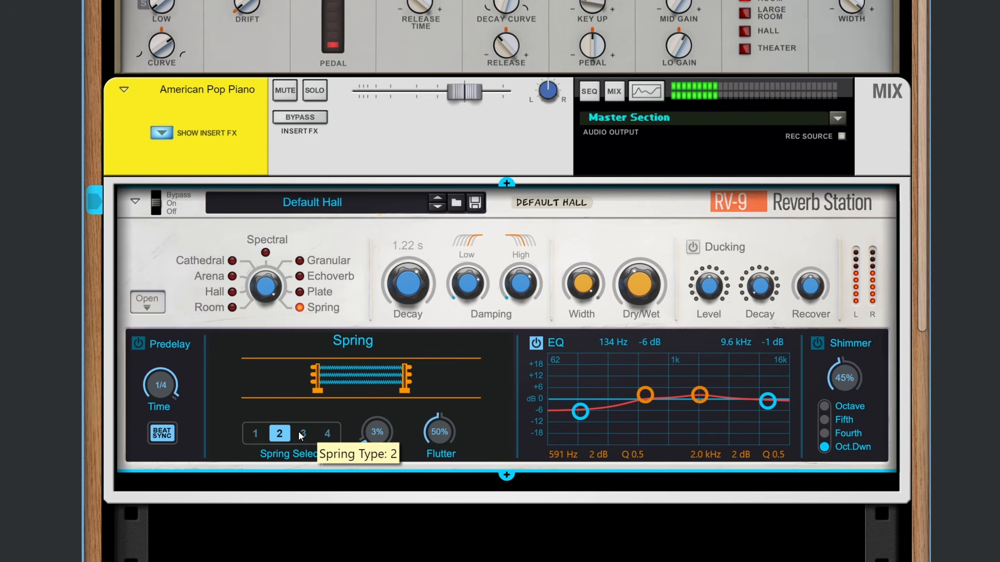
click(303, 434)
click(255, 434)
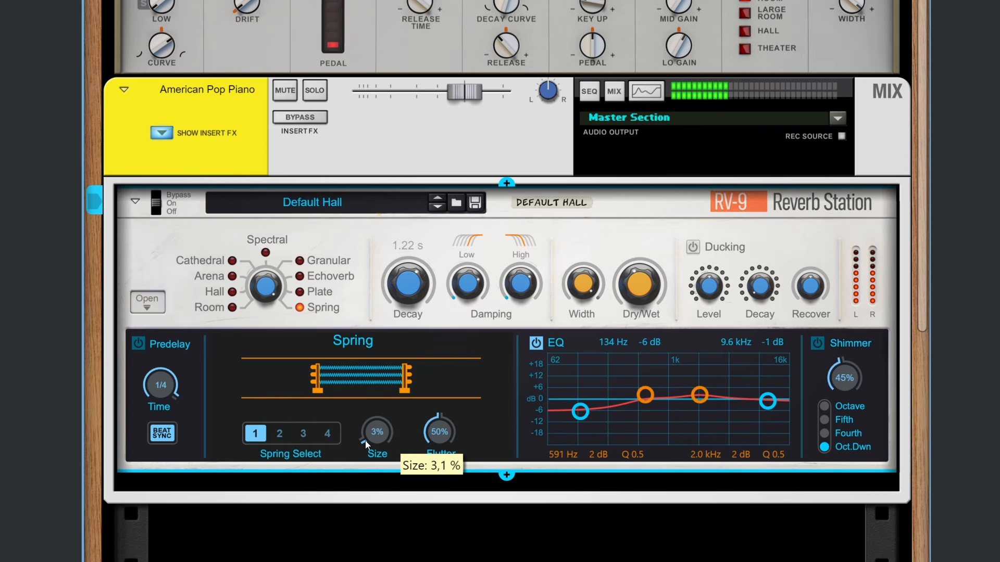
drag(366, 441, 424, 352)
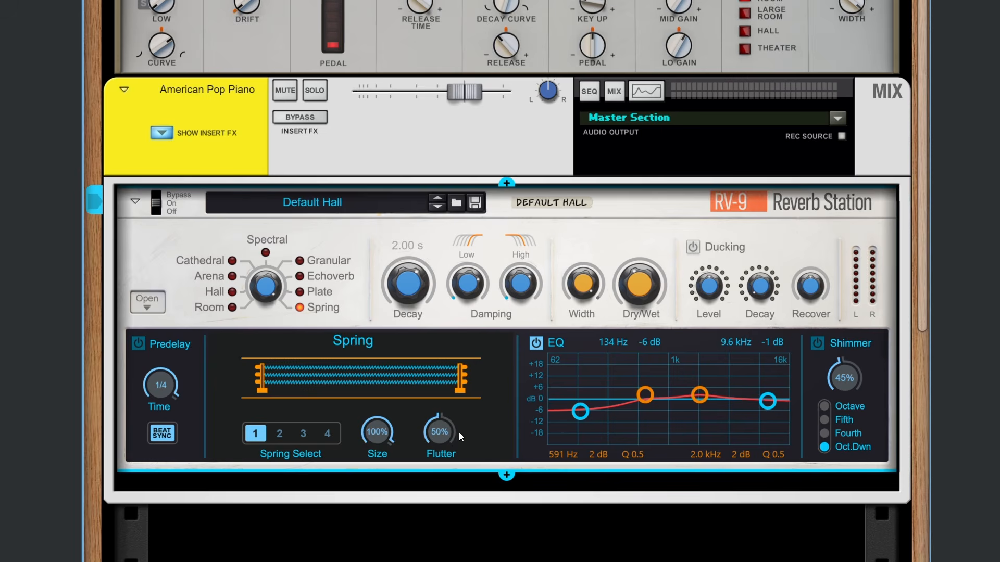
drag(433, 427, 468, 287)
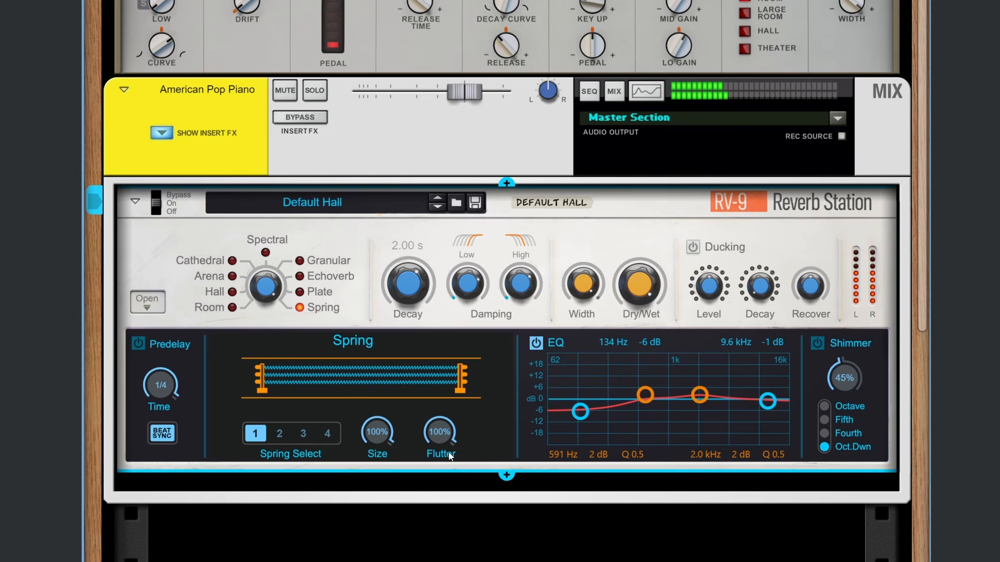
Step: Try spring 3 and settle on spring 4 with Flutter at 100 %
click(304, 434)
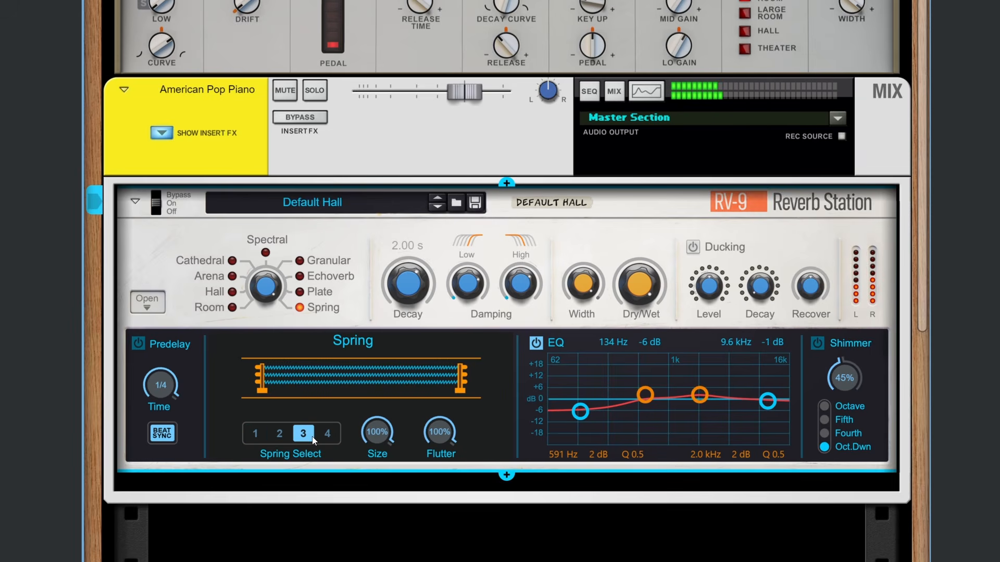
click(328, 435)
mouse_move(441, 436)
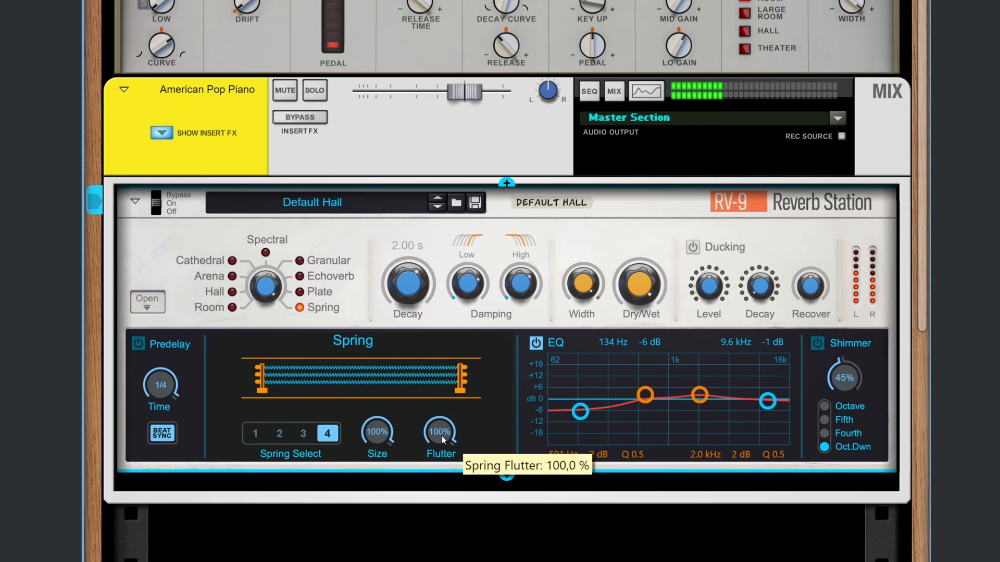
mouse_move(442, 435)
mouse_down()
mouse_move(442, 449)
mouse_move(452, 432)
mouse_move(441, 416)
mouse_up()
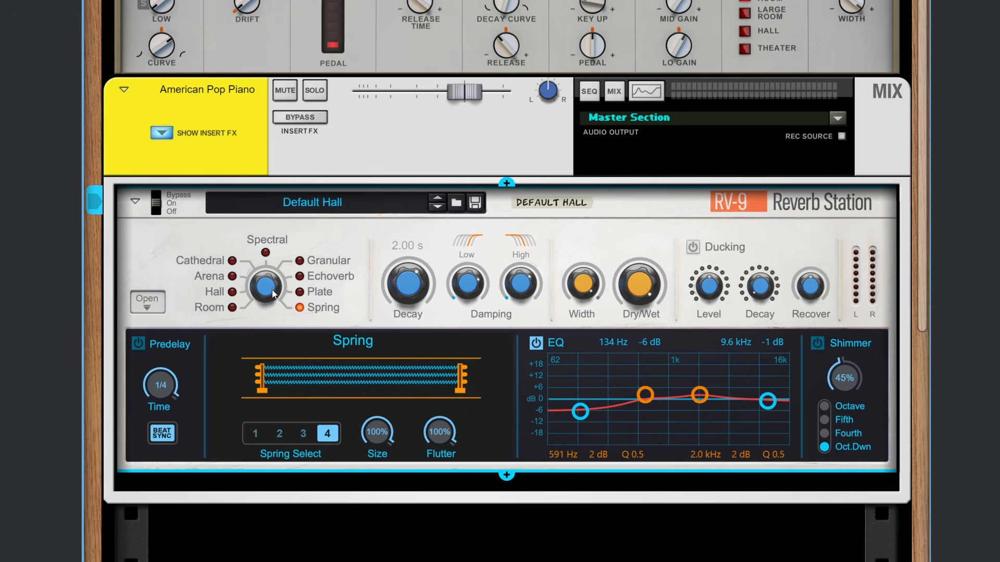
Step: Switch the reverb type to Room and back to Plate
drag(267, 286, 274, 363)
mouse_move(360, 435)
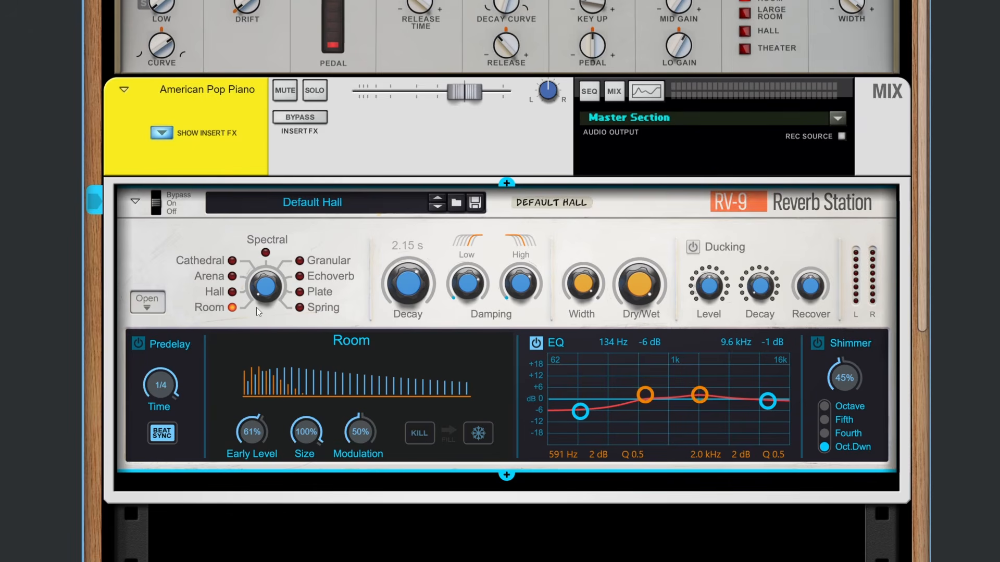
drag(263, 289, 267, 209)
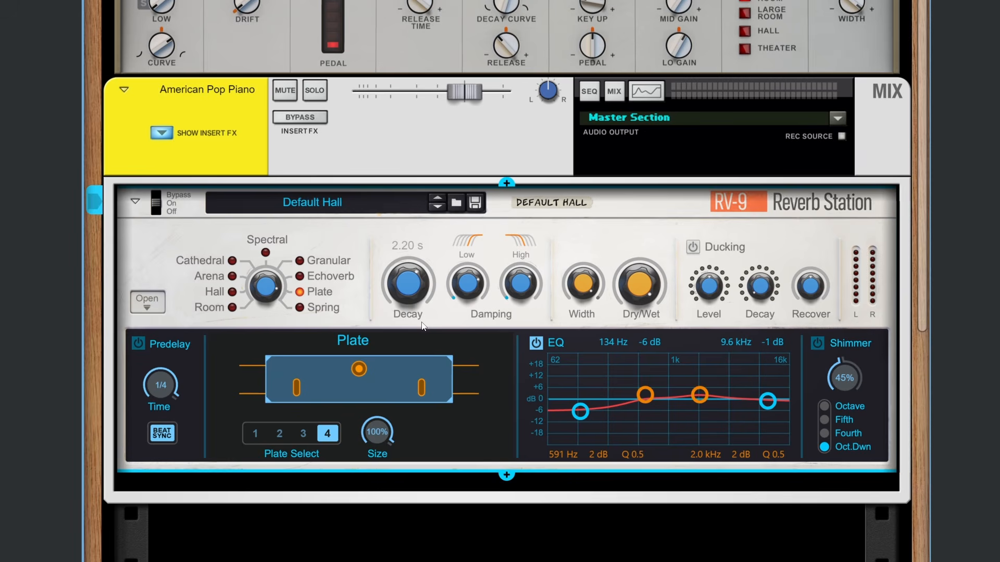
Step: Set the two middle EQ bands to 563 Hz at -1 dB and 2.0 kHz at 0 dB
drag(700, 396, 650, 408)
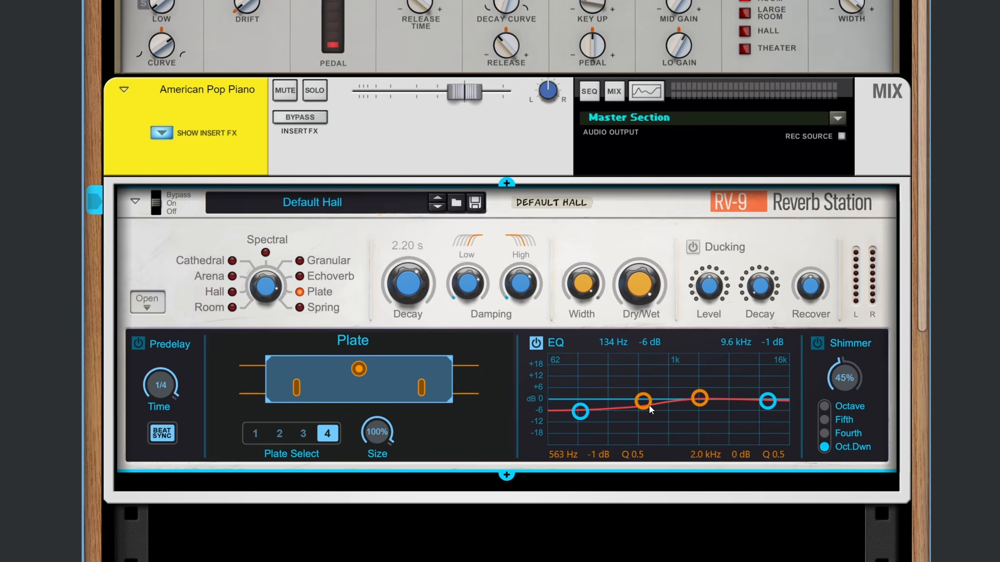